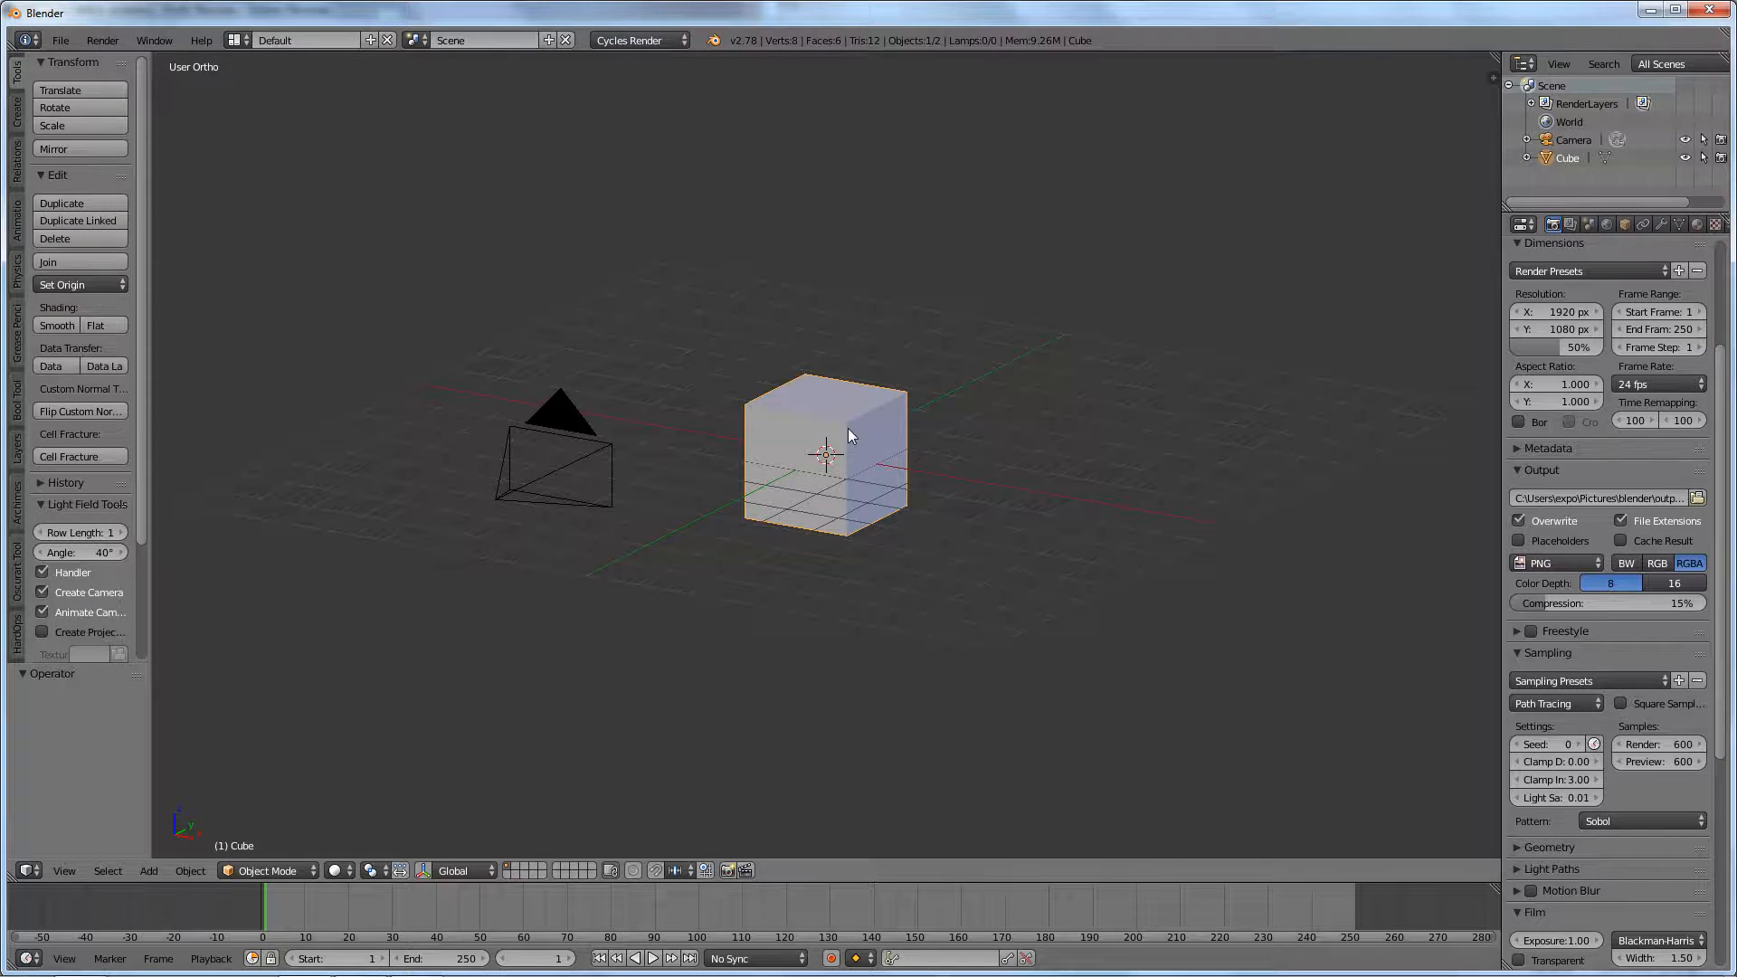
- Practise selecting objects by switching the selection between the camera and the cube, finishing with the cube selected
middle_click_drag(764, 516, 889, 534)
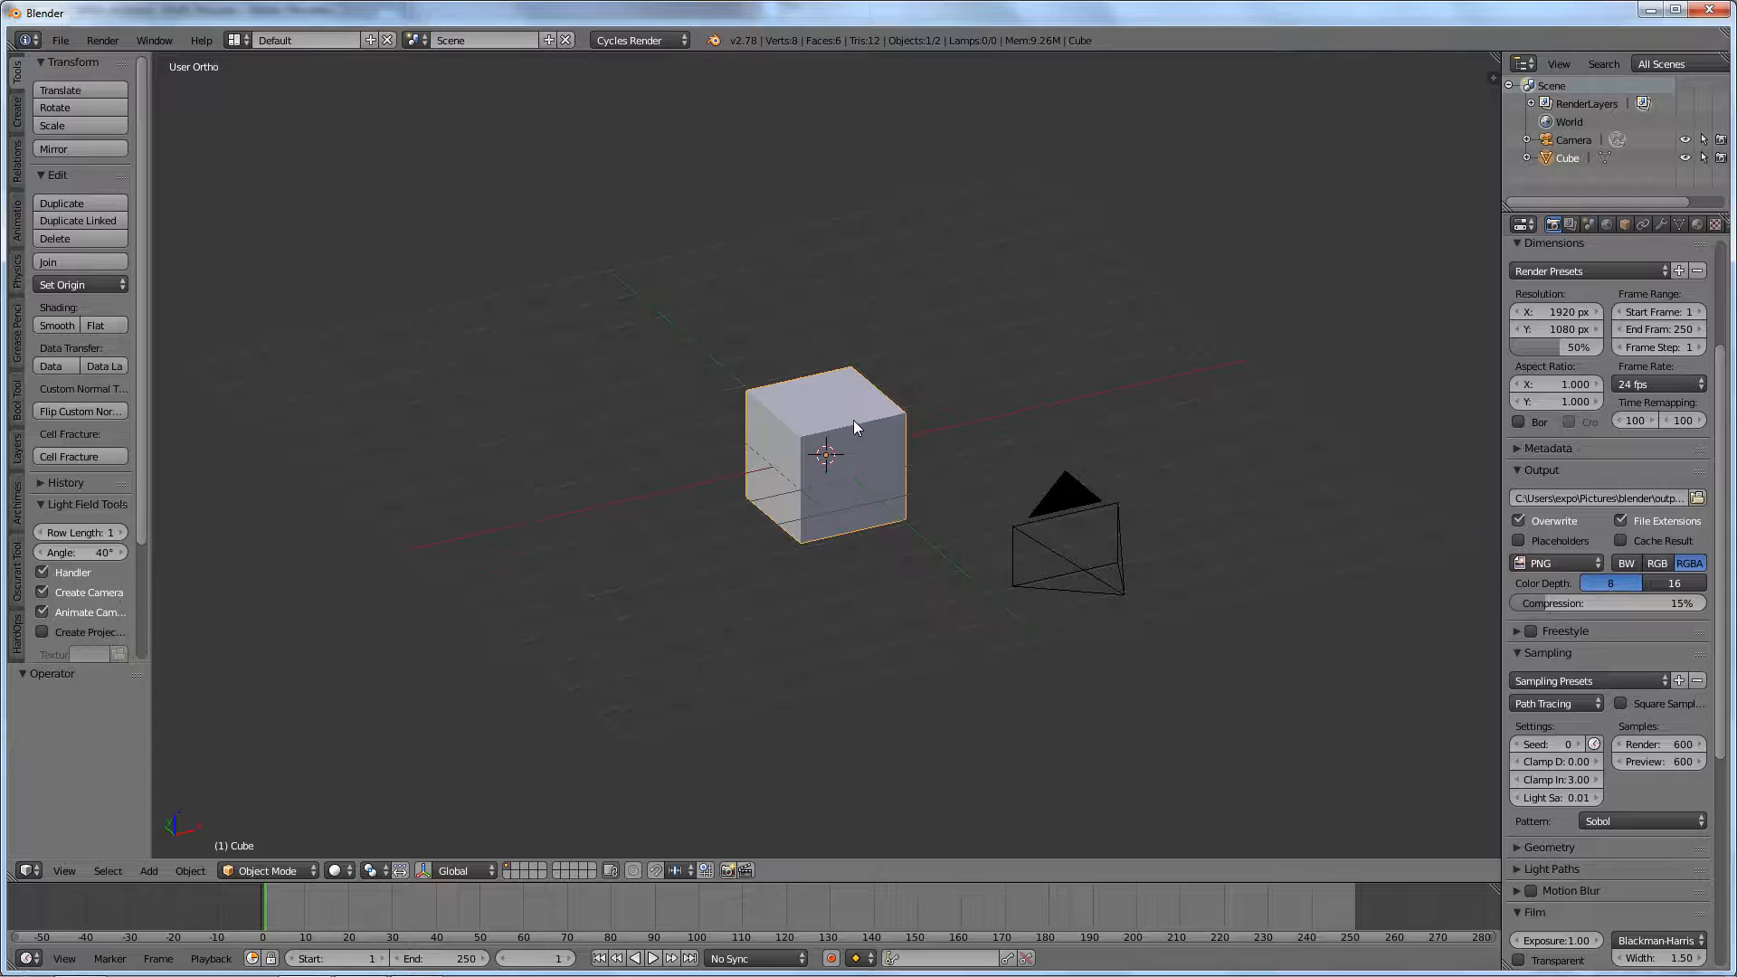
right_click(1061, 496)
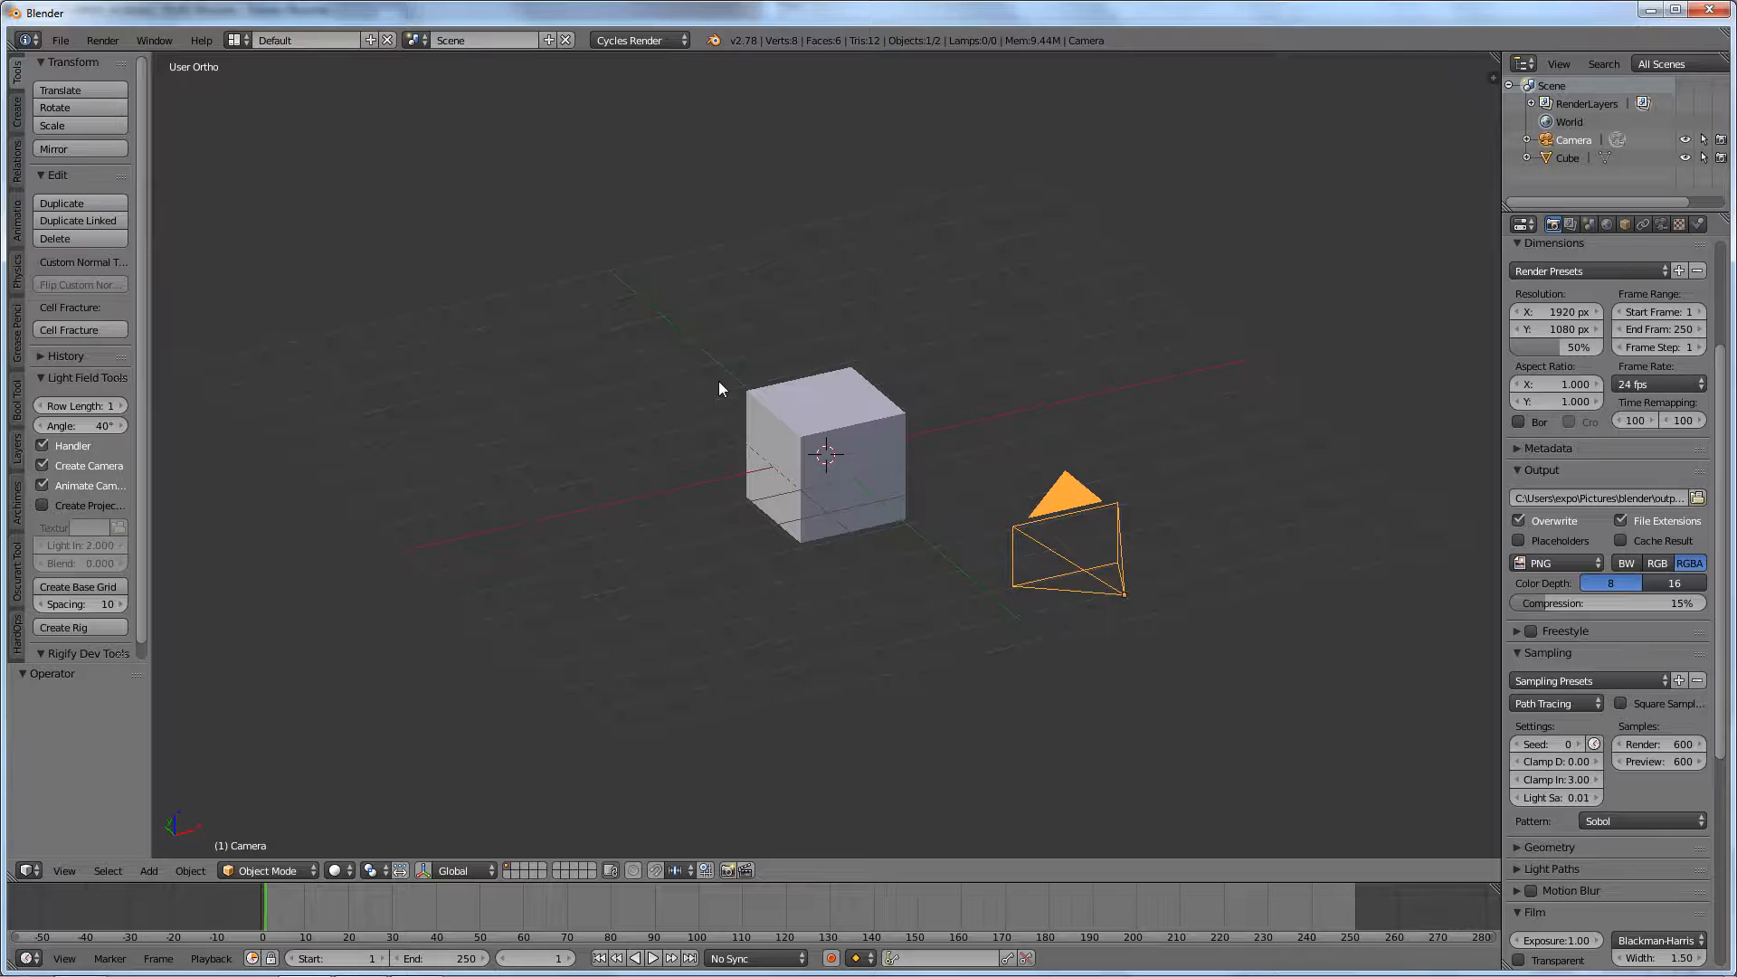
mouse_move(763, 413)
middle_mouse_down()
mouse_move(856, 380)
mouse_move(840, 405)
mouse_move(751, 410)
middle_mouse_up()
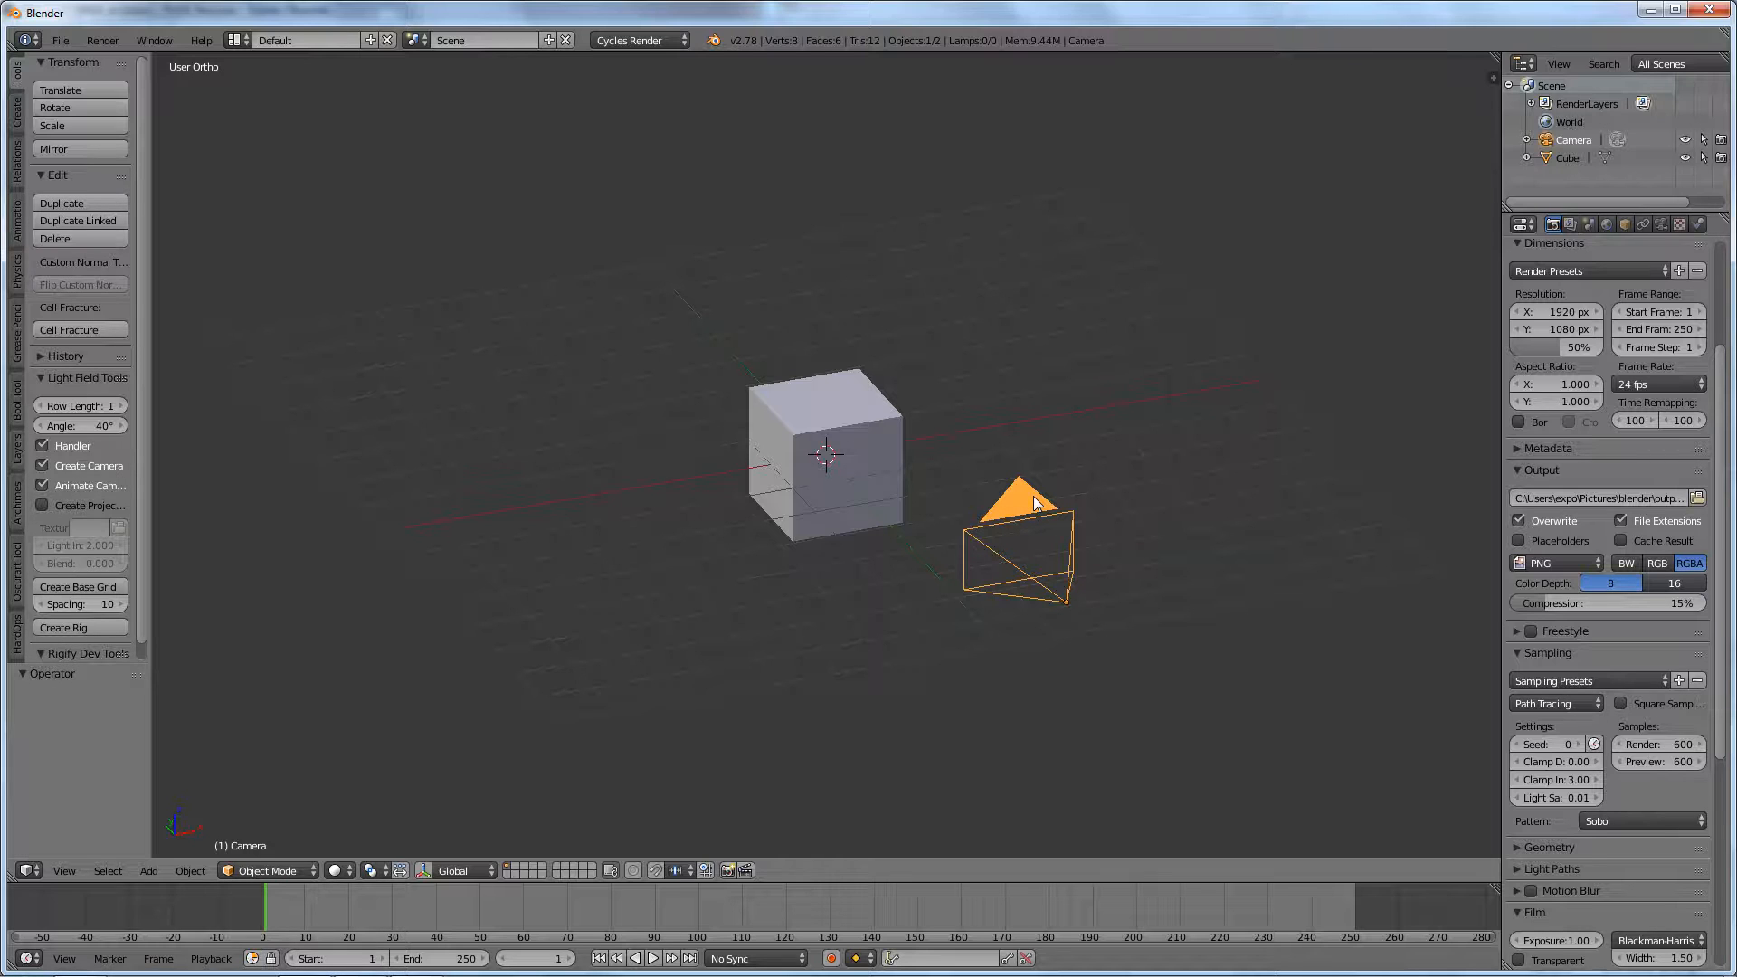
left_click(858, 427)
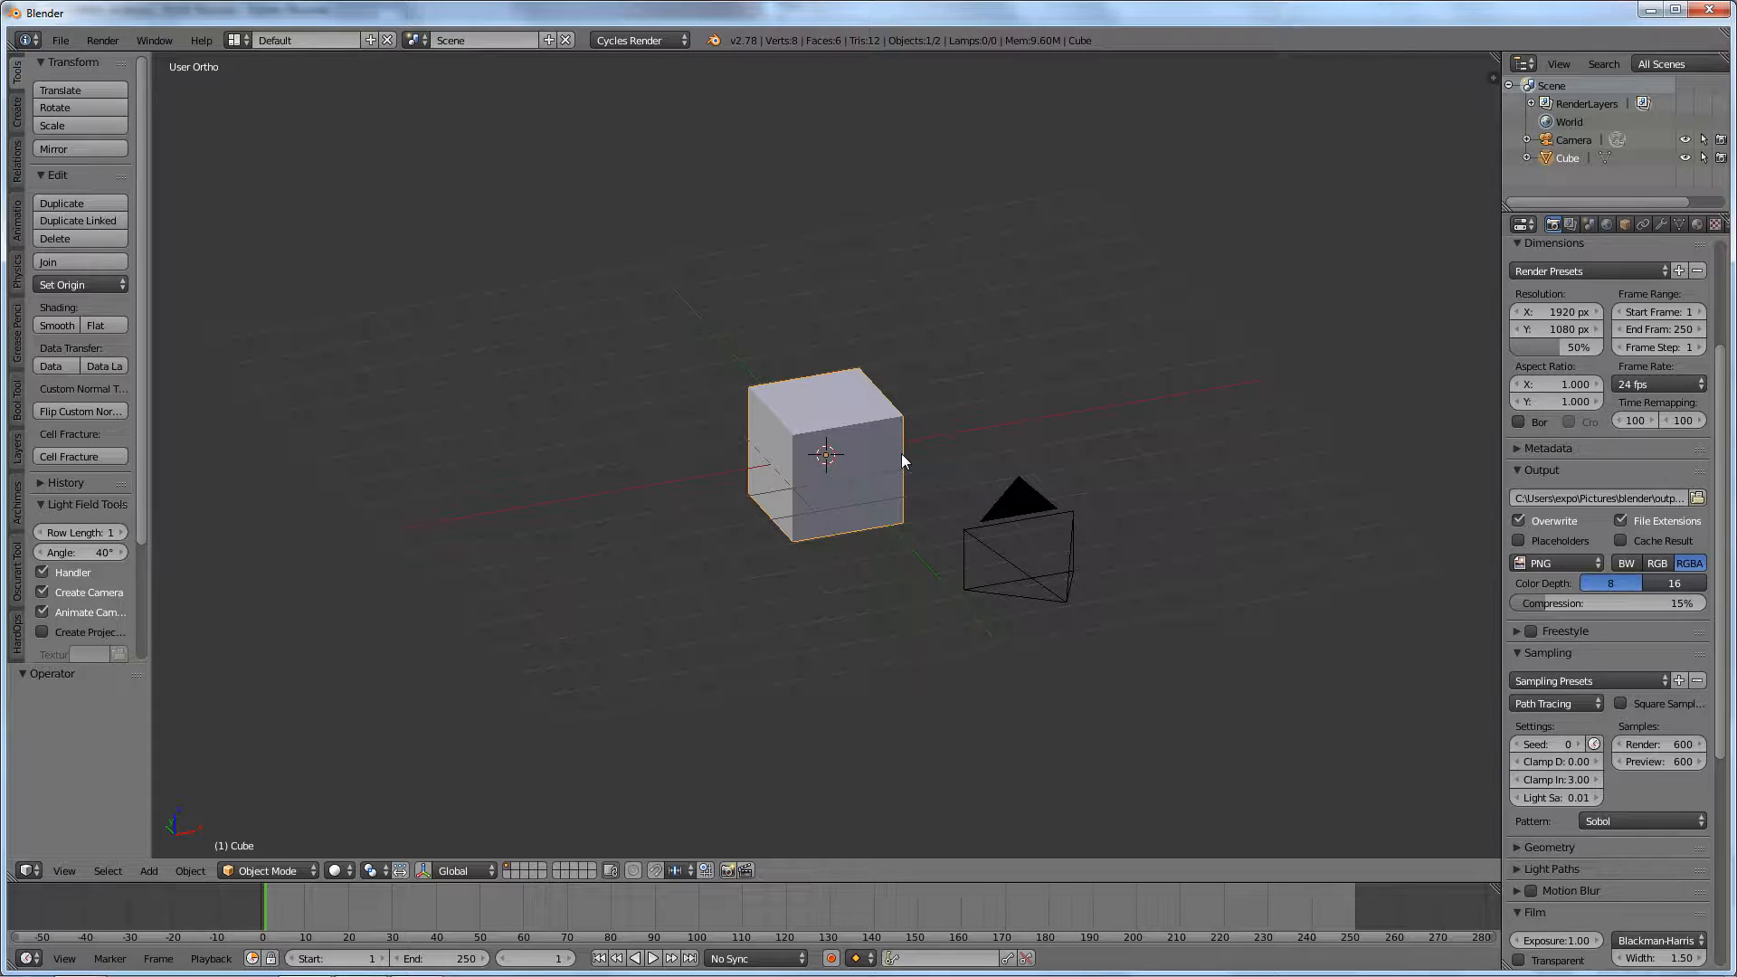
left_click(1018, 516)
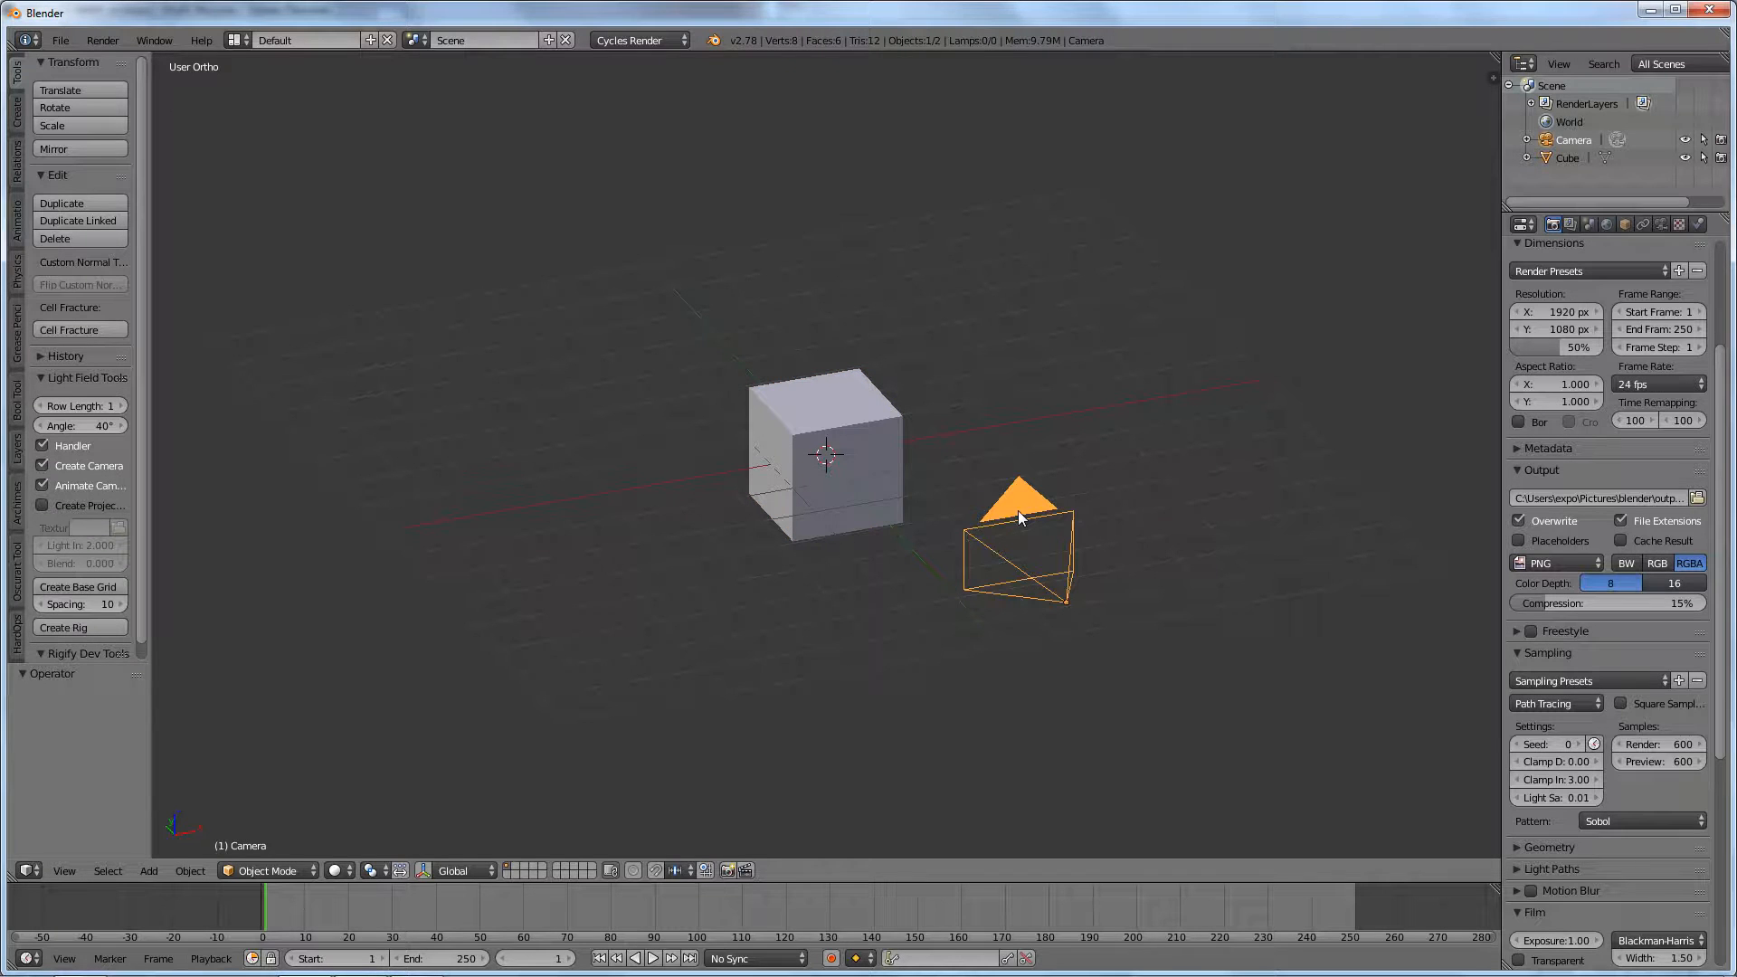
right_click(851, 429)
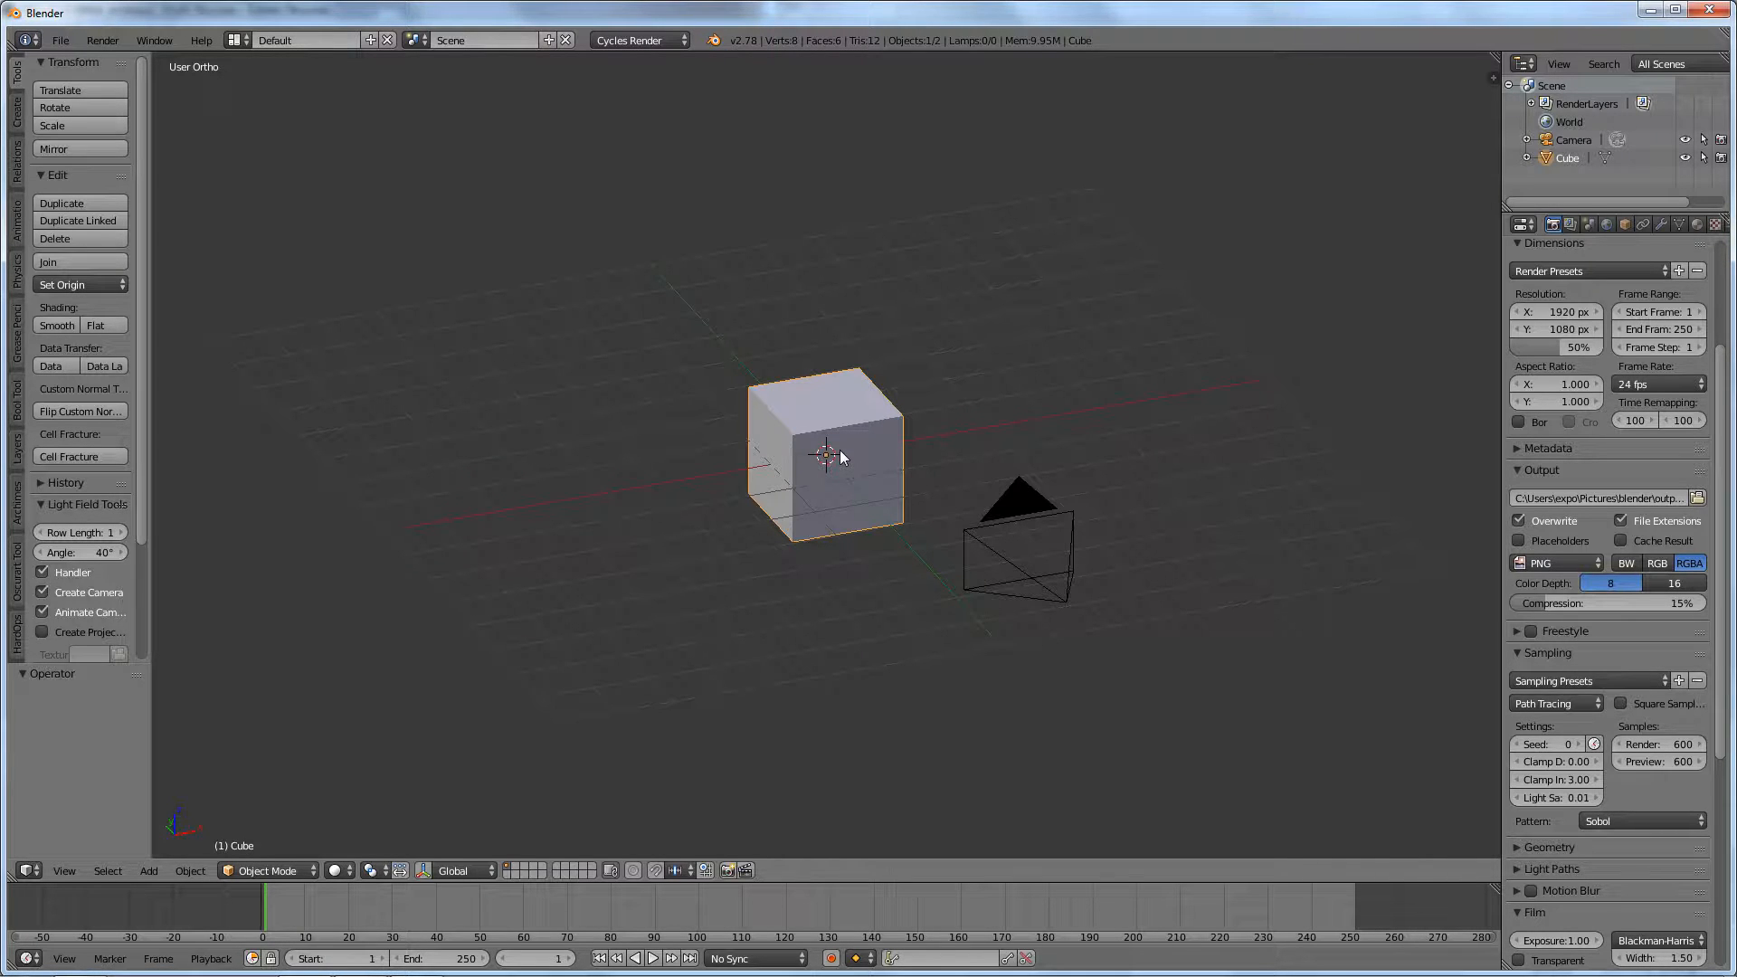
- Examine the cube from near and far and from several angles around it
scroll(840, 451, "up", 7)
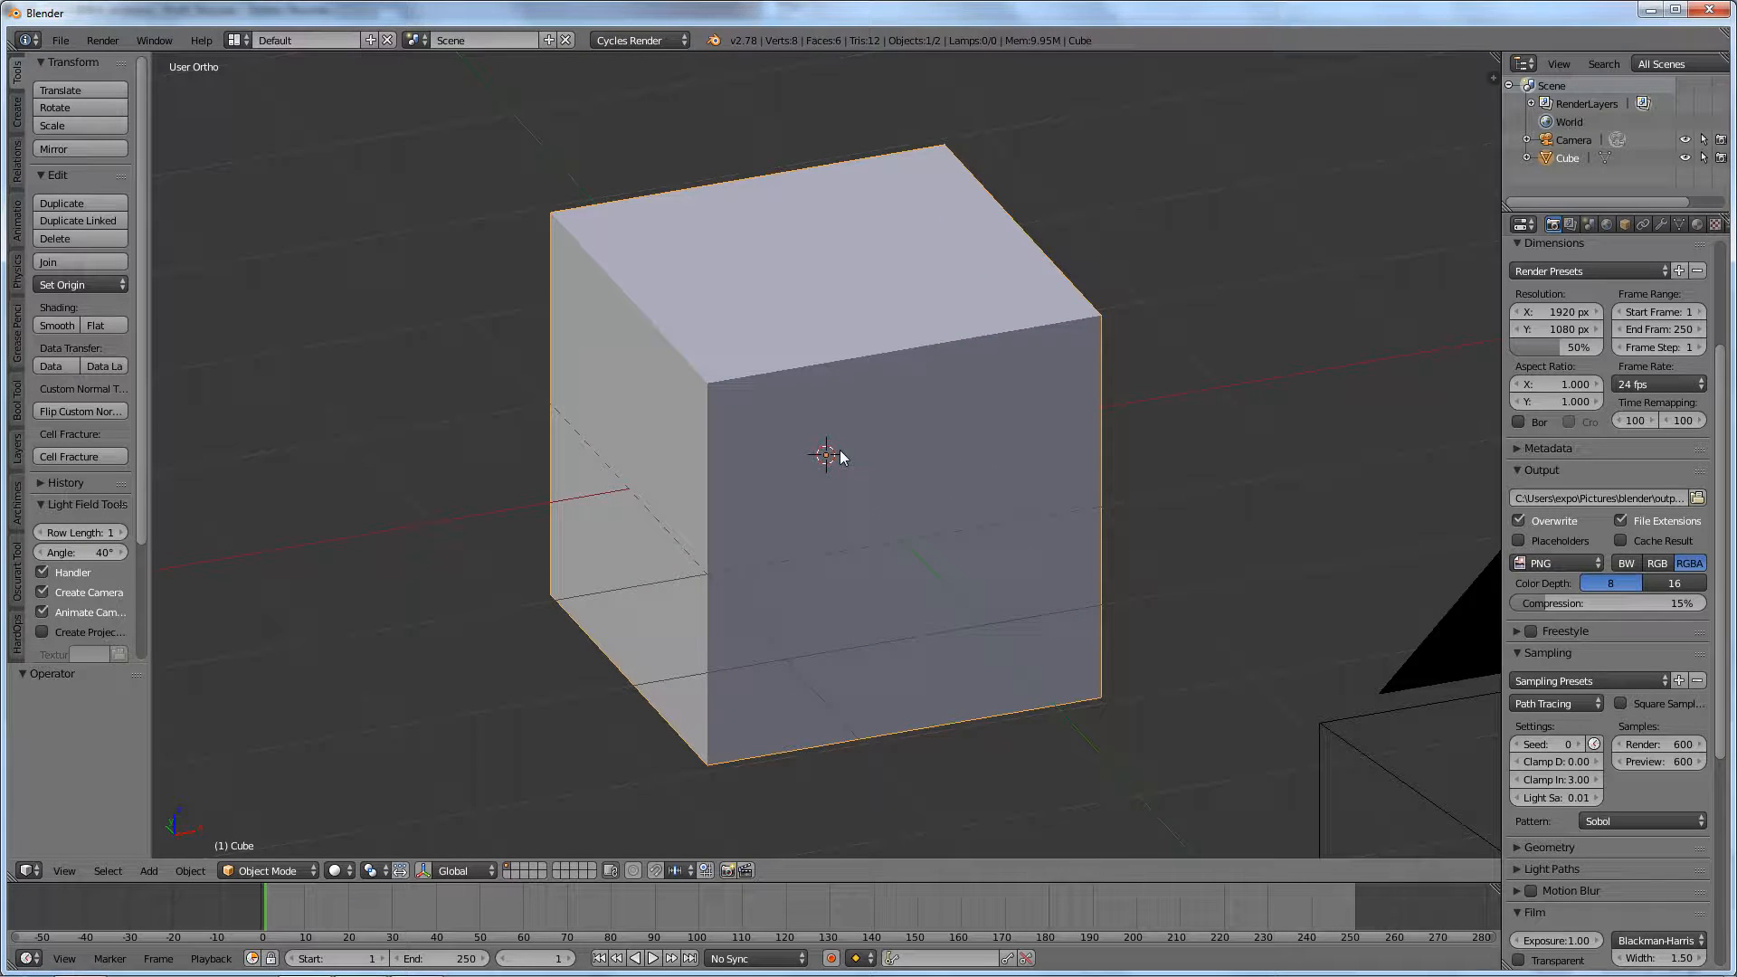
scroll(840, 455, "down", 7)
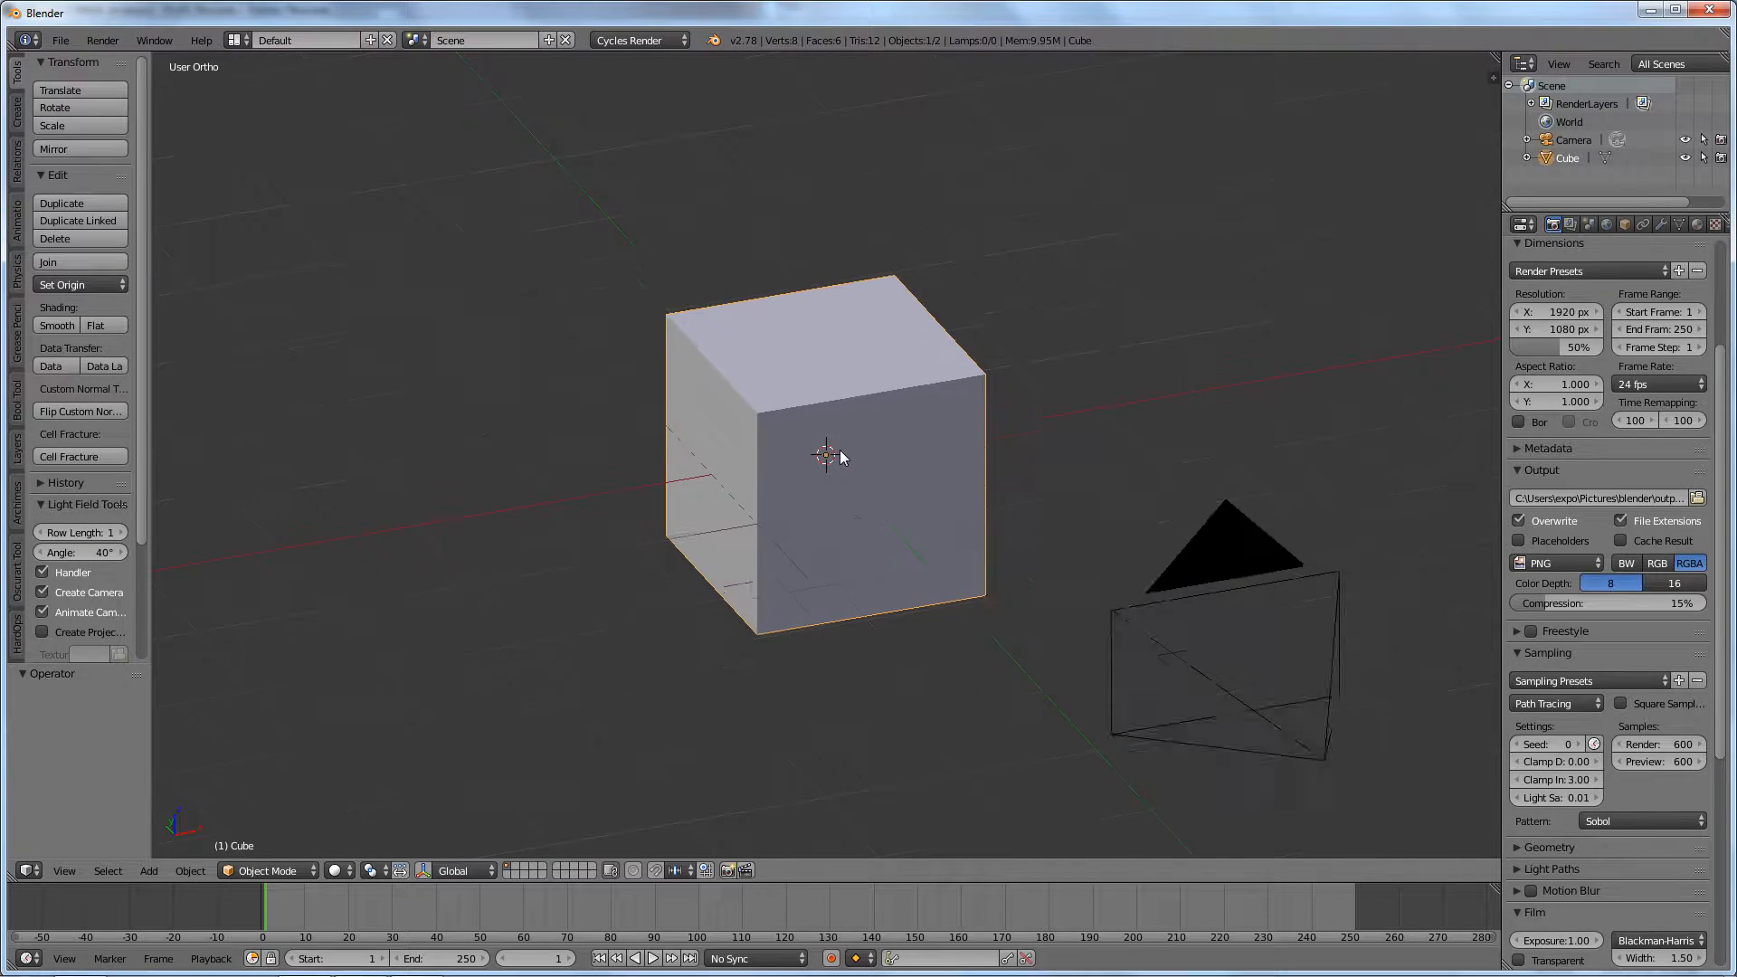
scroll(839, 455, "up", 6)
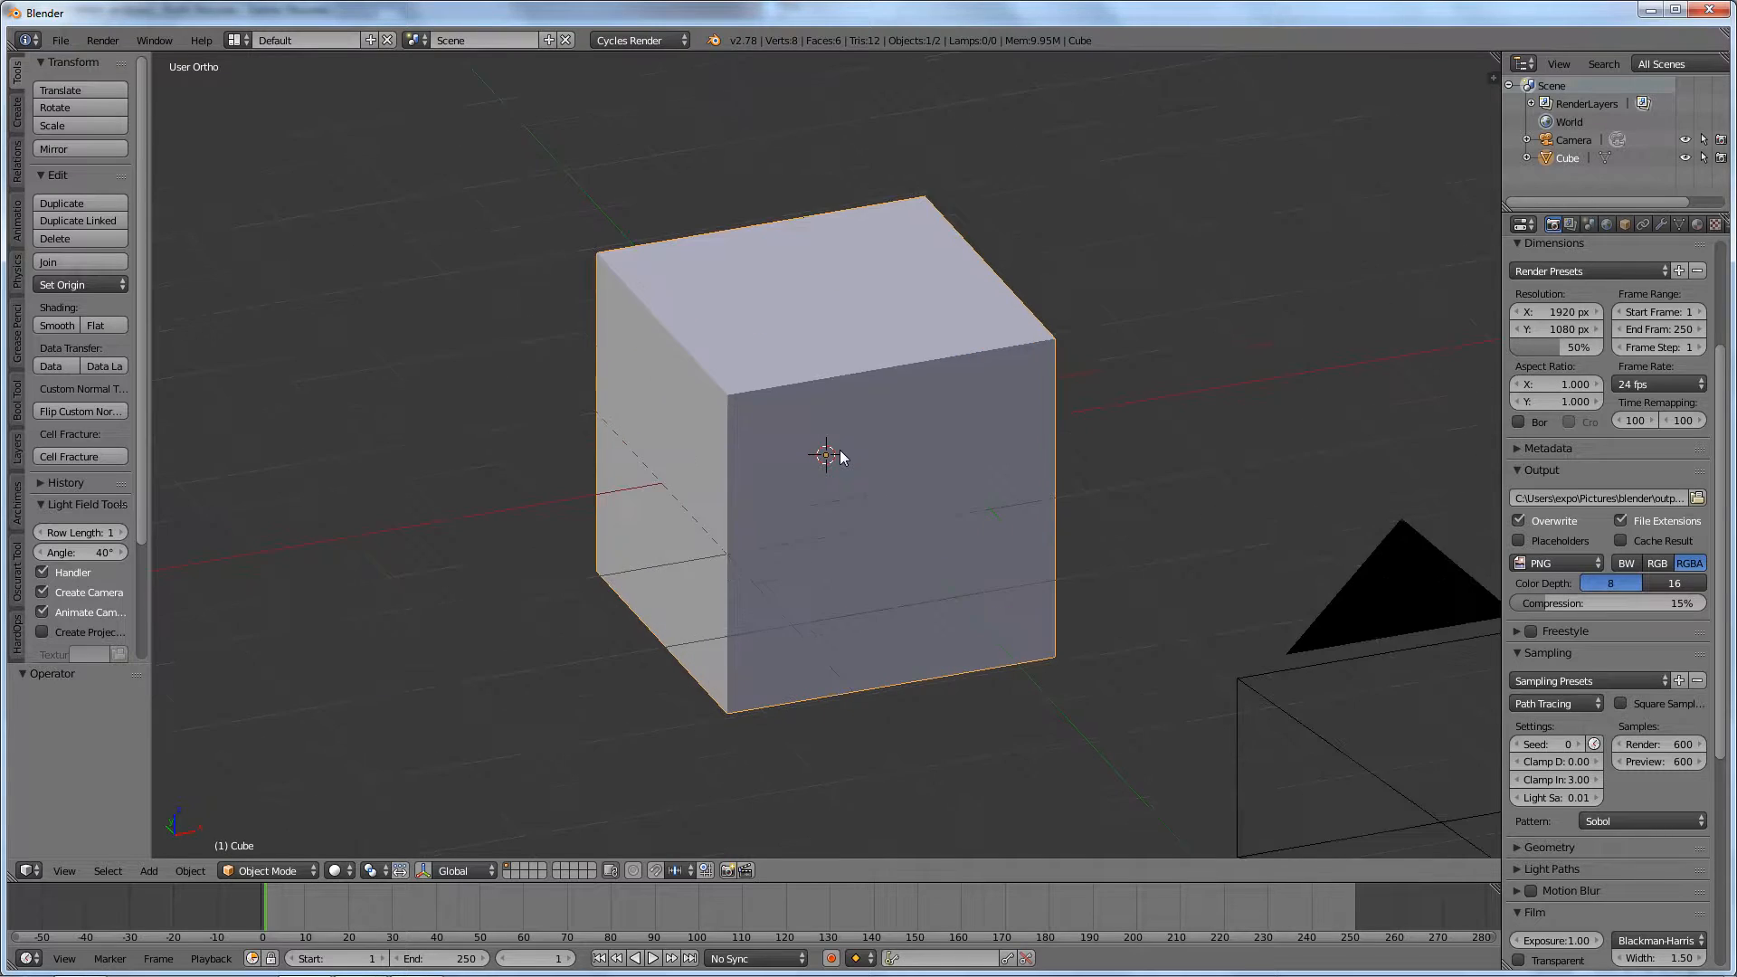
scroll(840, 455, "down", 4)
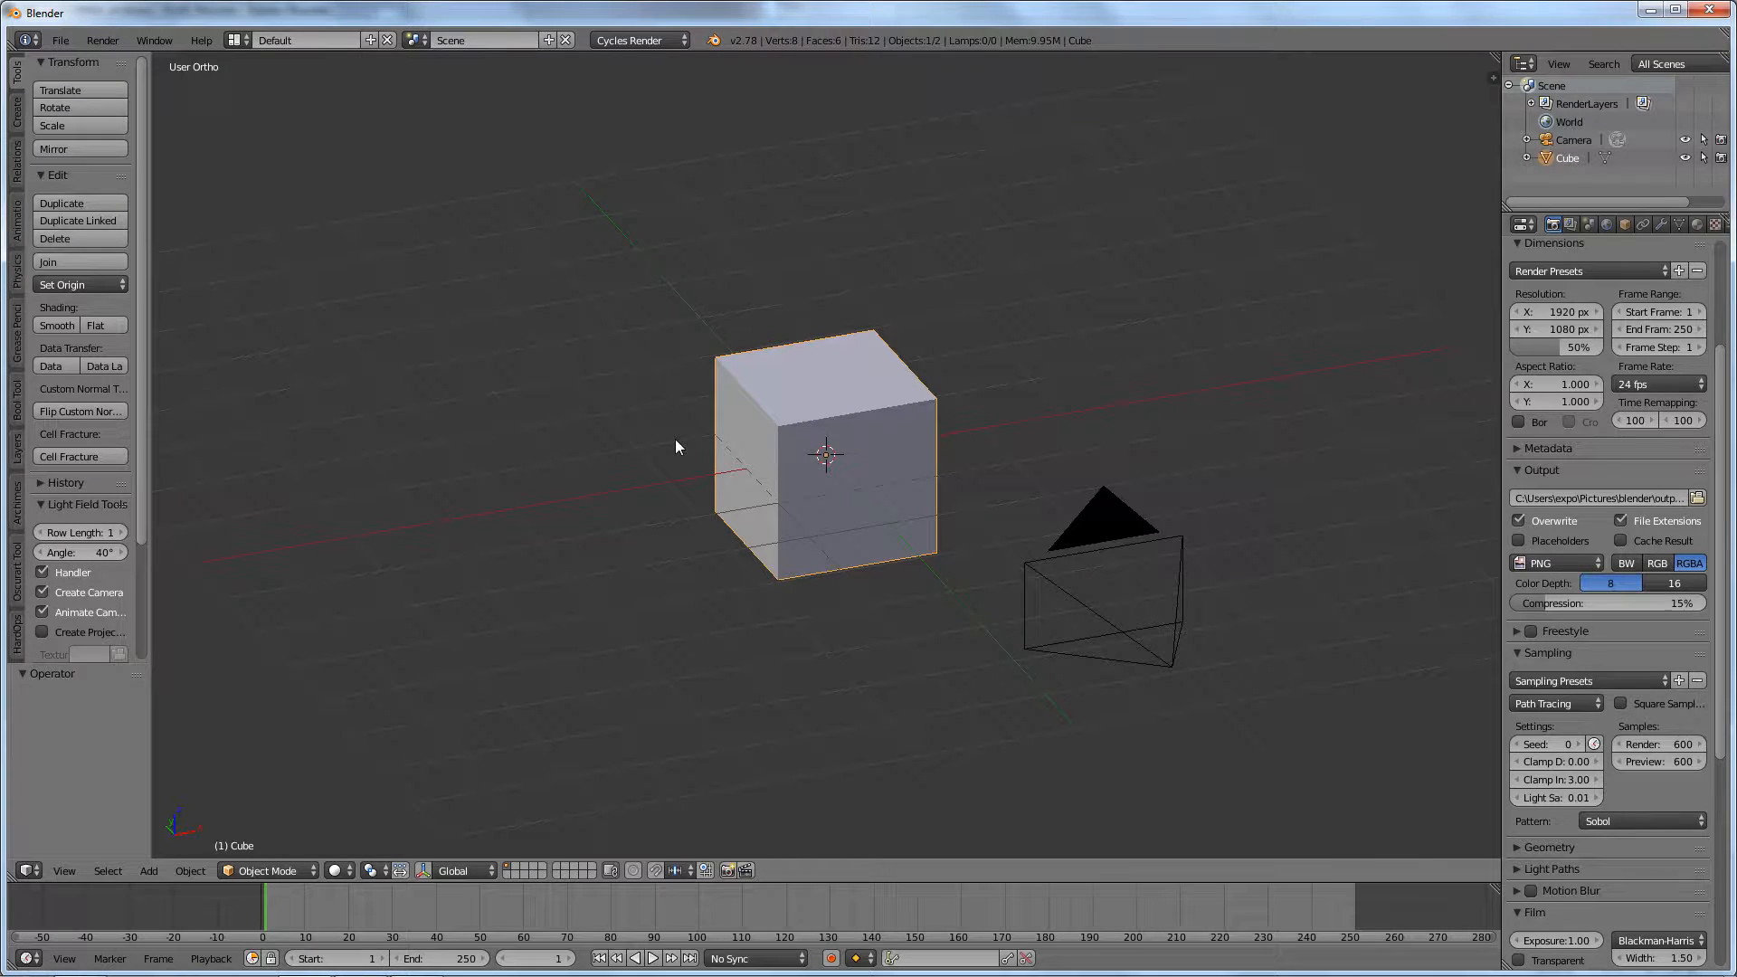
middle_click_drag(675, 444, 880, 454)
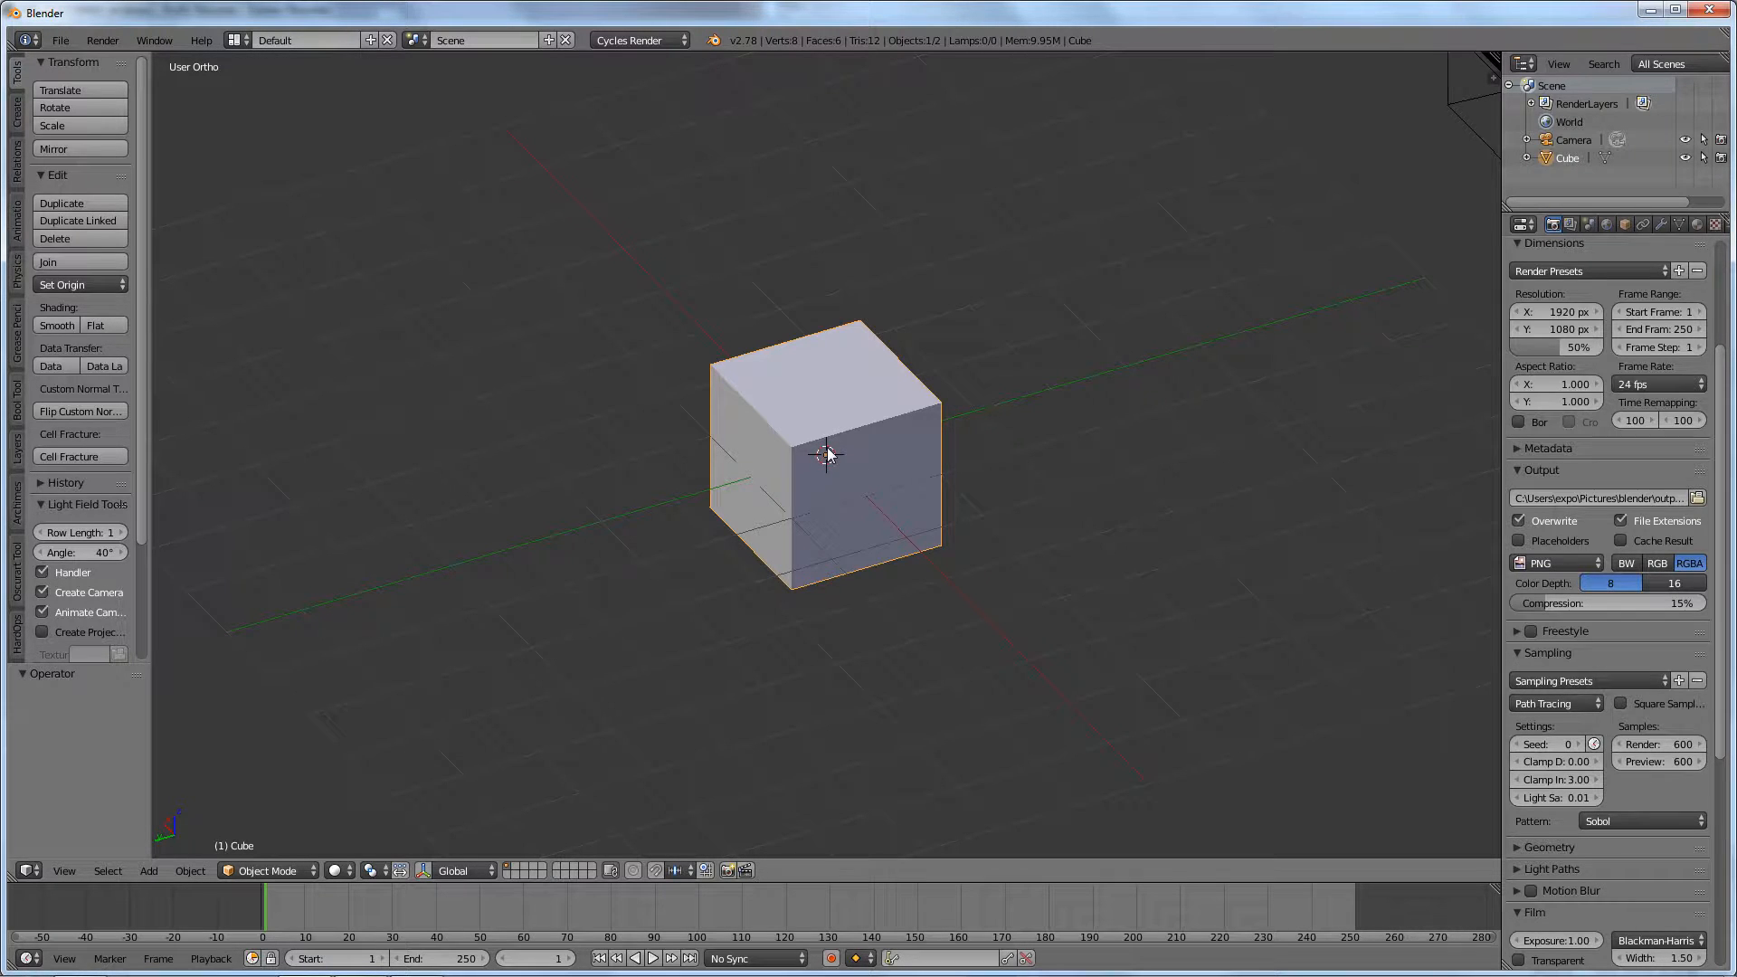
scroll(833, 454, "up", 1)
scroll(834, 454, "down", 2)
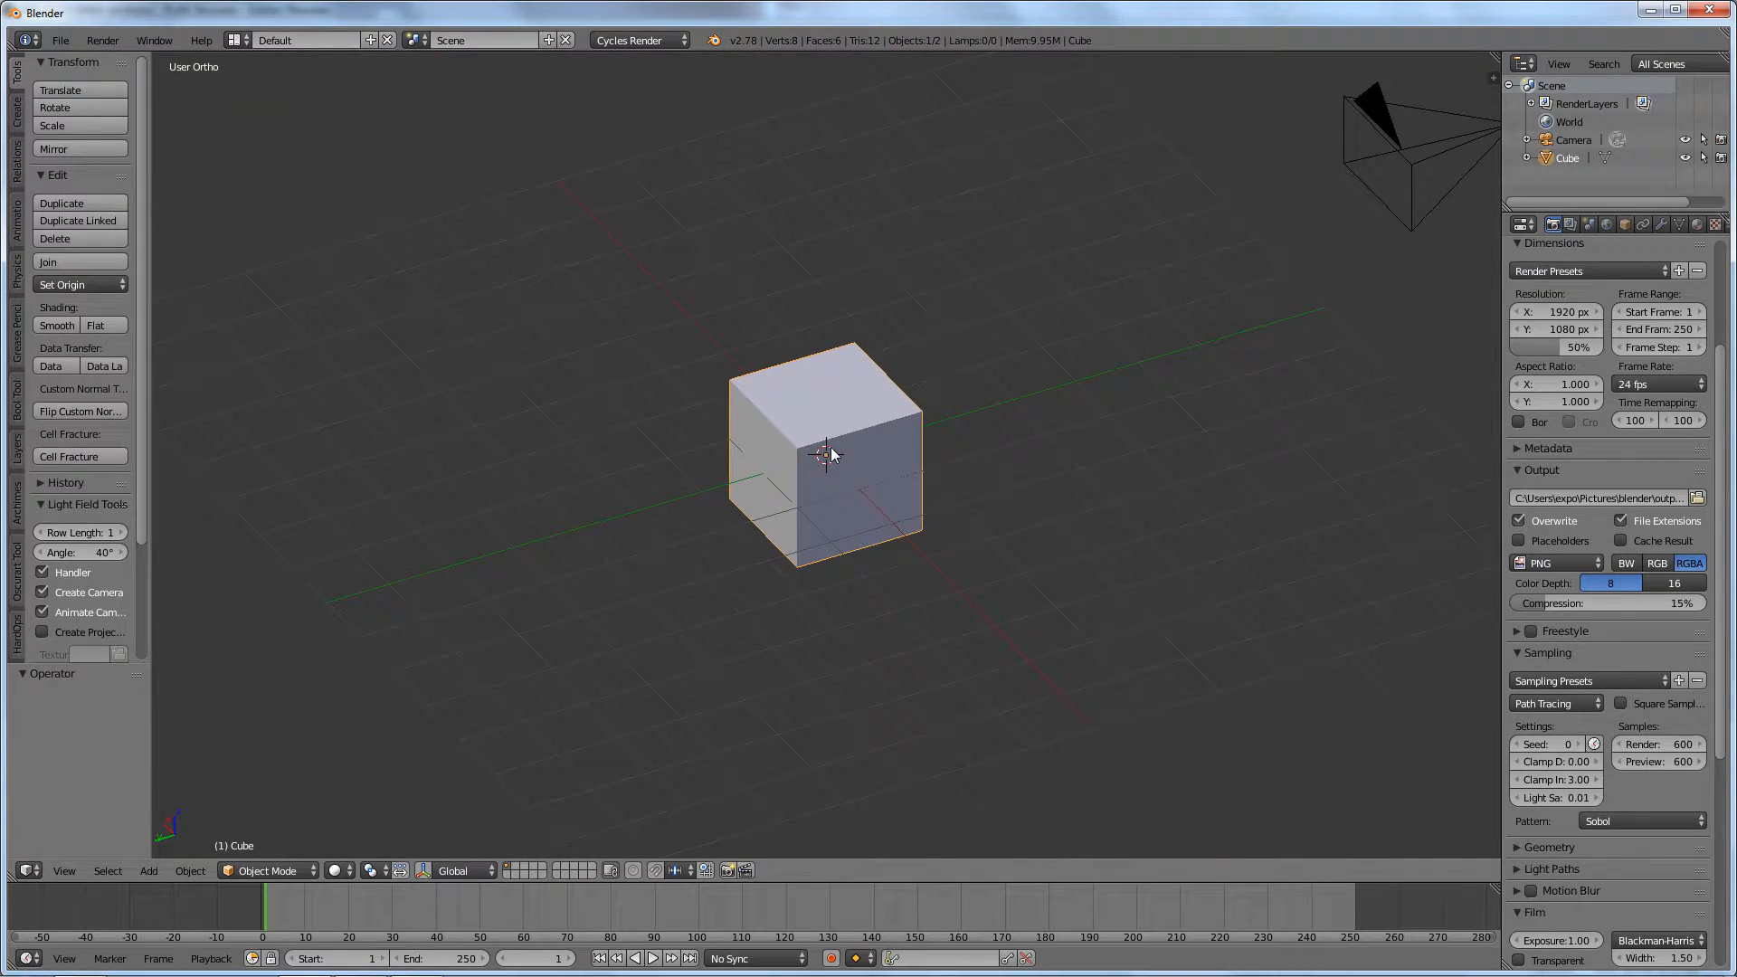
scroll(834, 454, "up", 1)
scroll(832, 464, "up", 4)
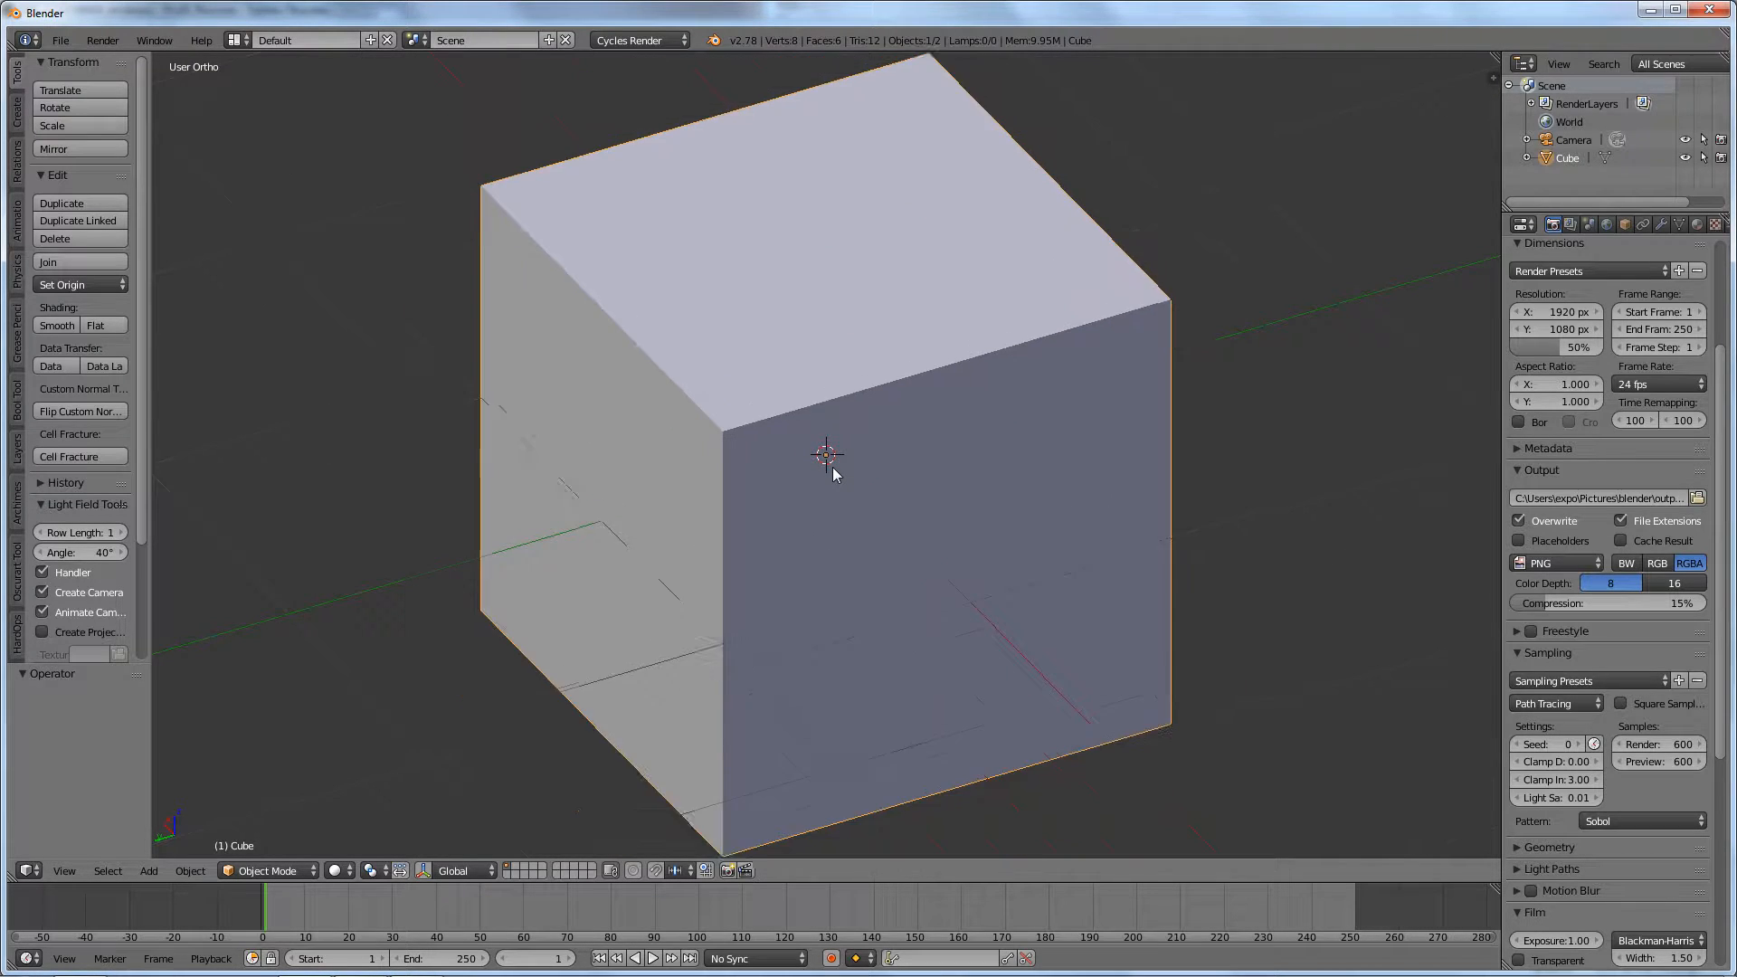
scroll(833, 469, "down", 3)
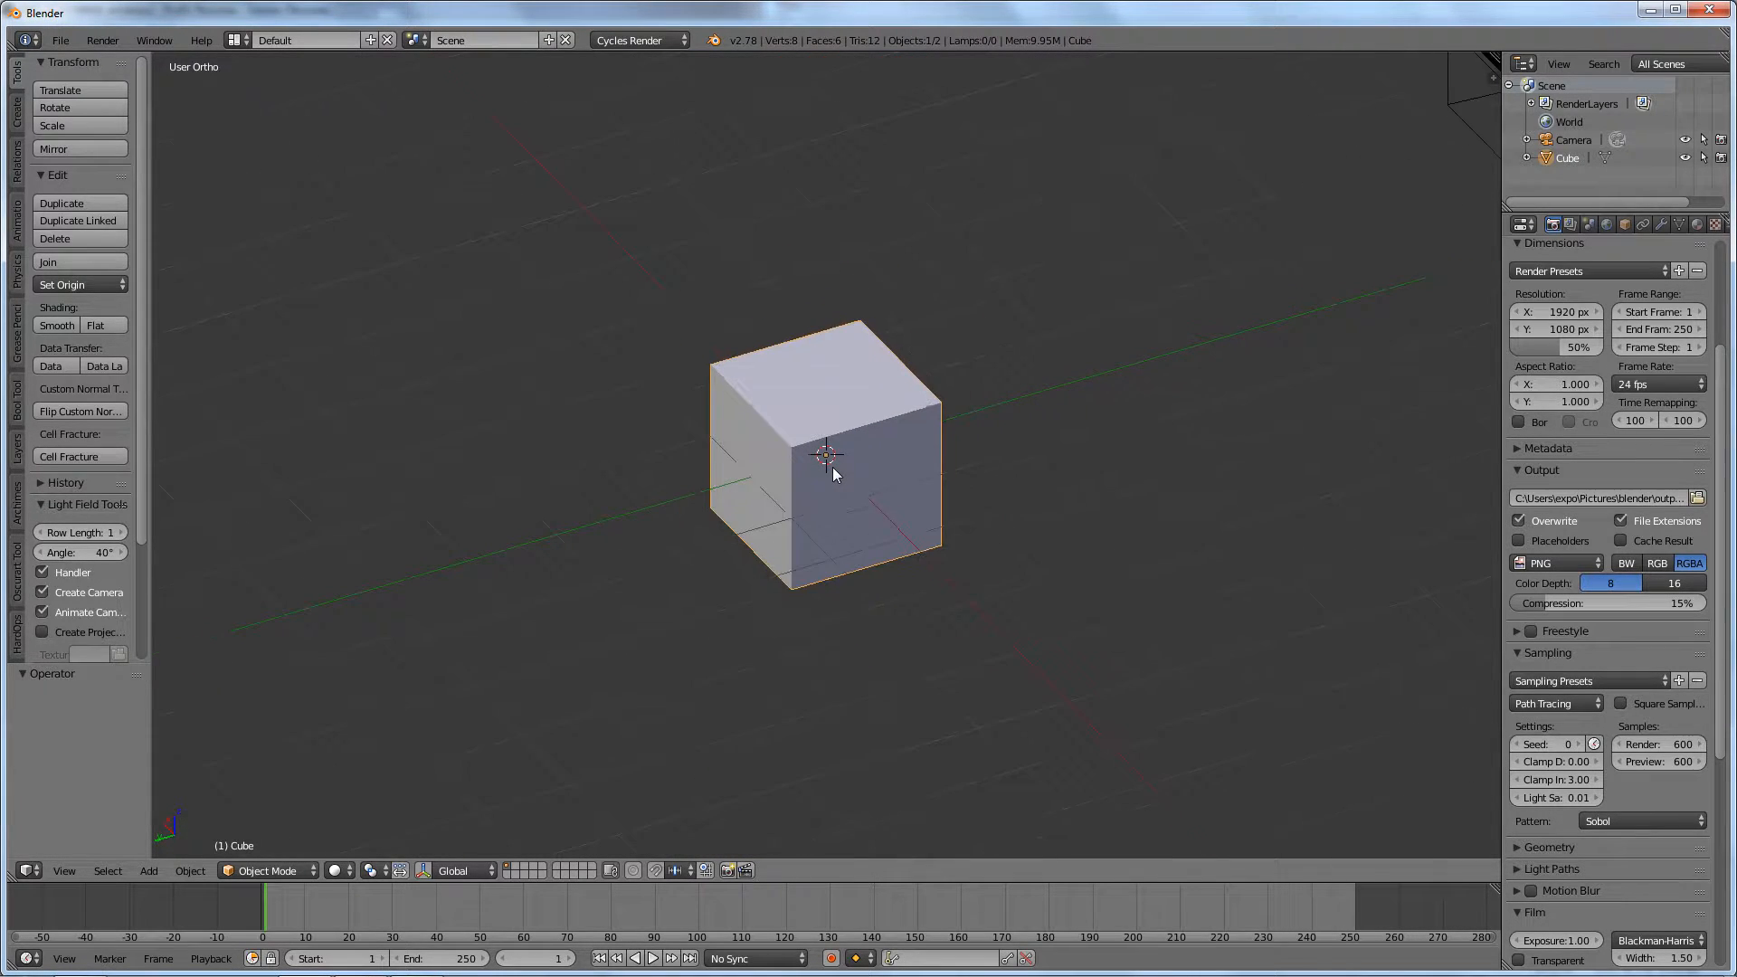
scroll(833, 469, "up", 3)
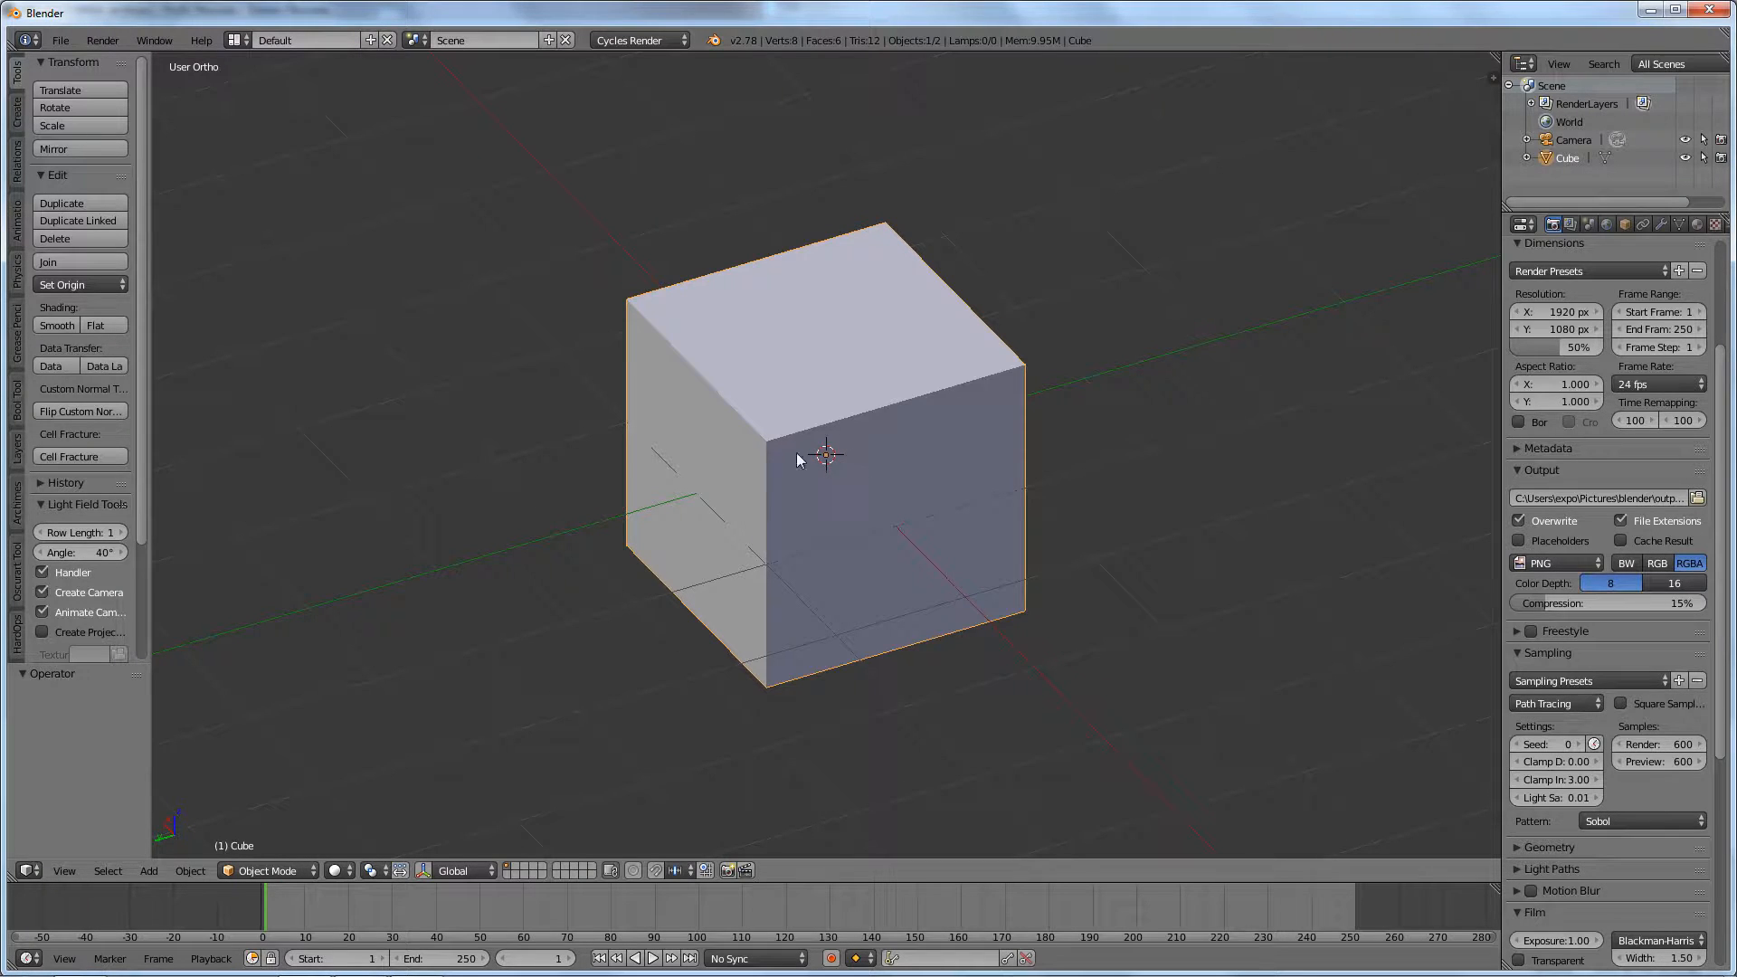
middle_click_drag(799, 459, 691, 418)
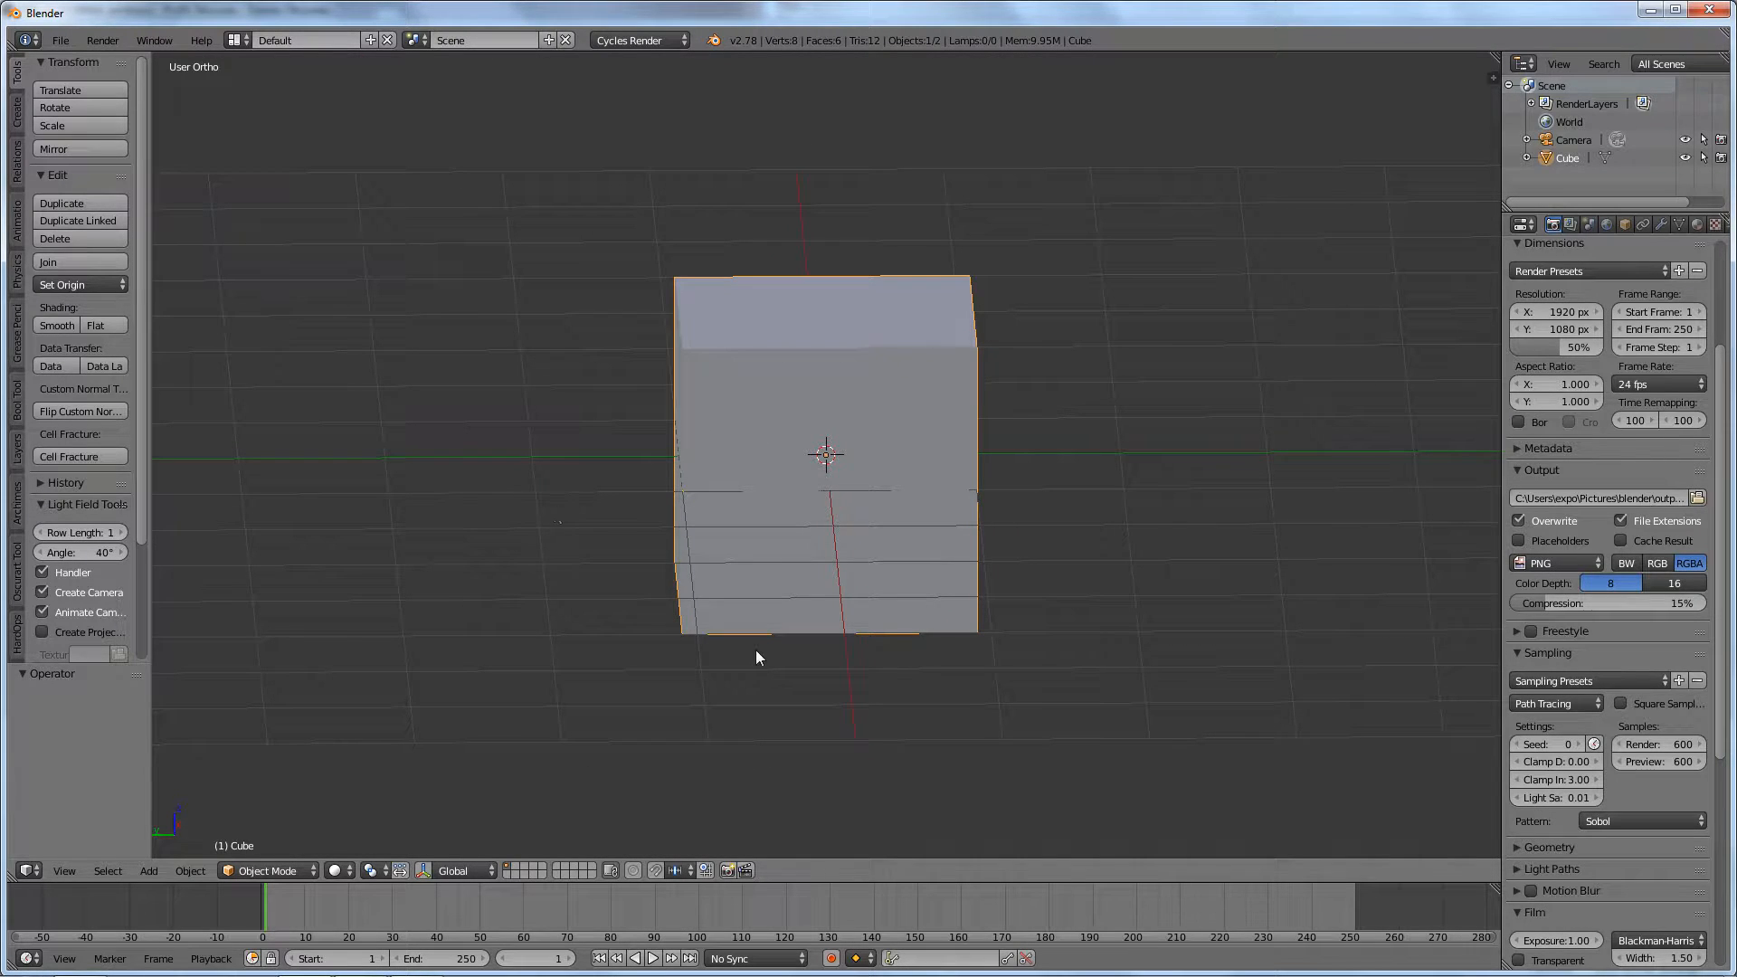
- Place the 3D cursor in the empty space beside the cube and add a UV sphere there
left_click(1326, 336)
middle_click_drag(1245, 450, 709, 472)
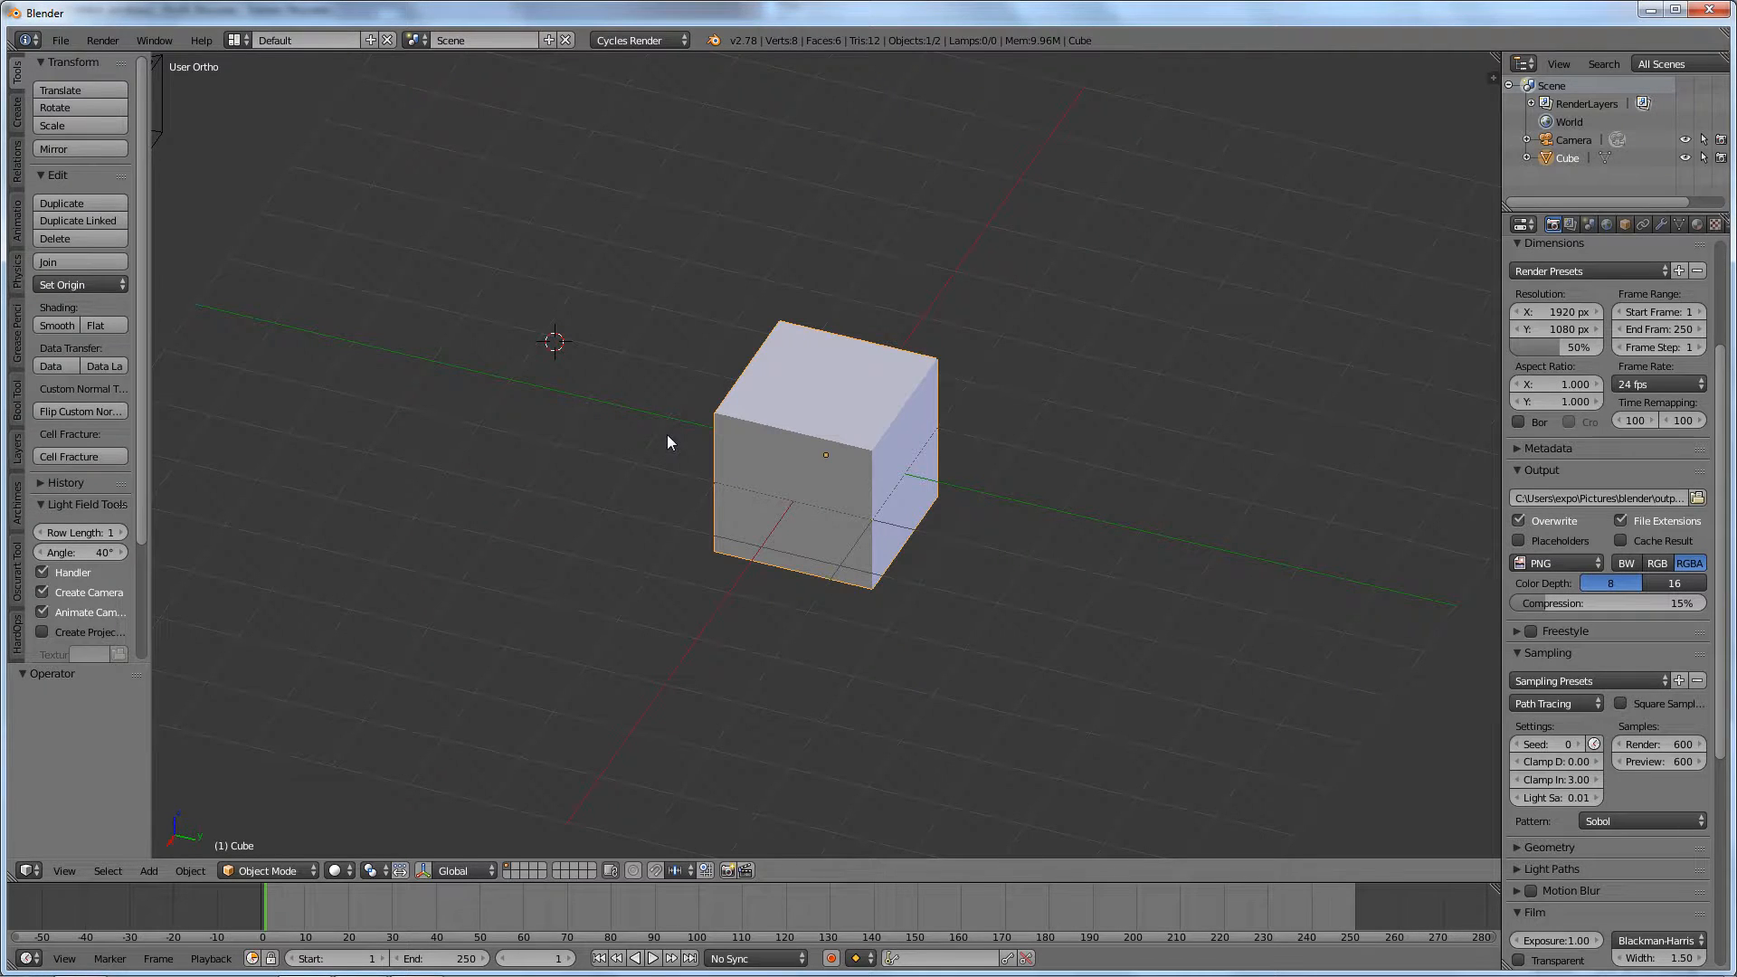
key("shift+a")
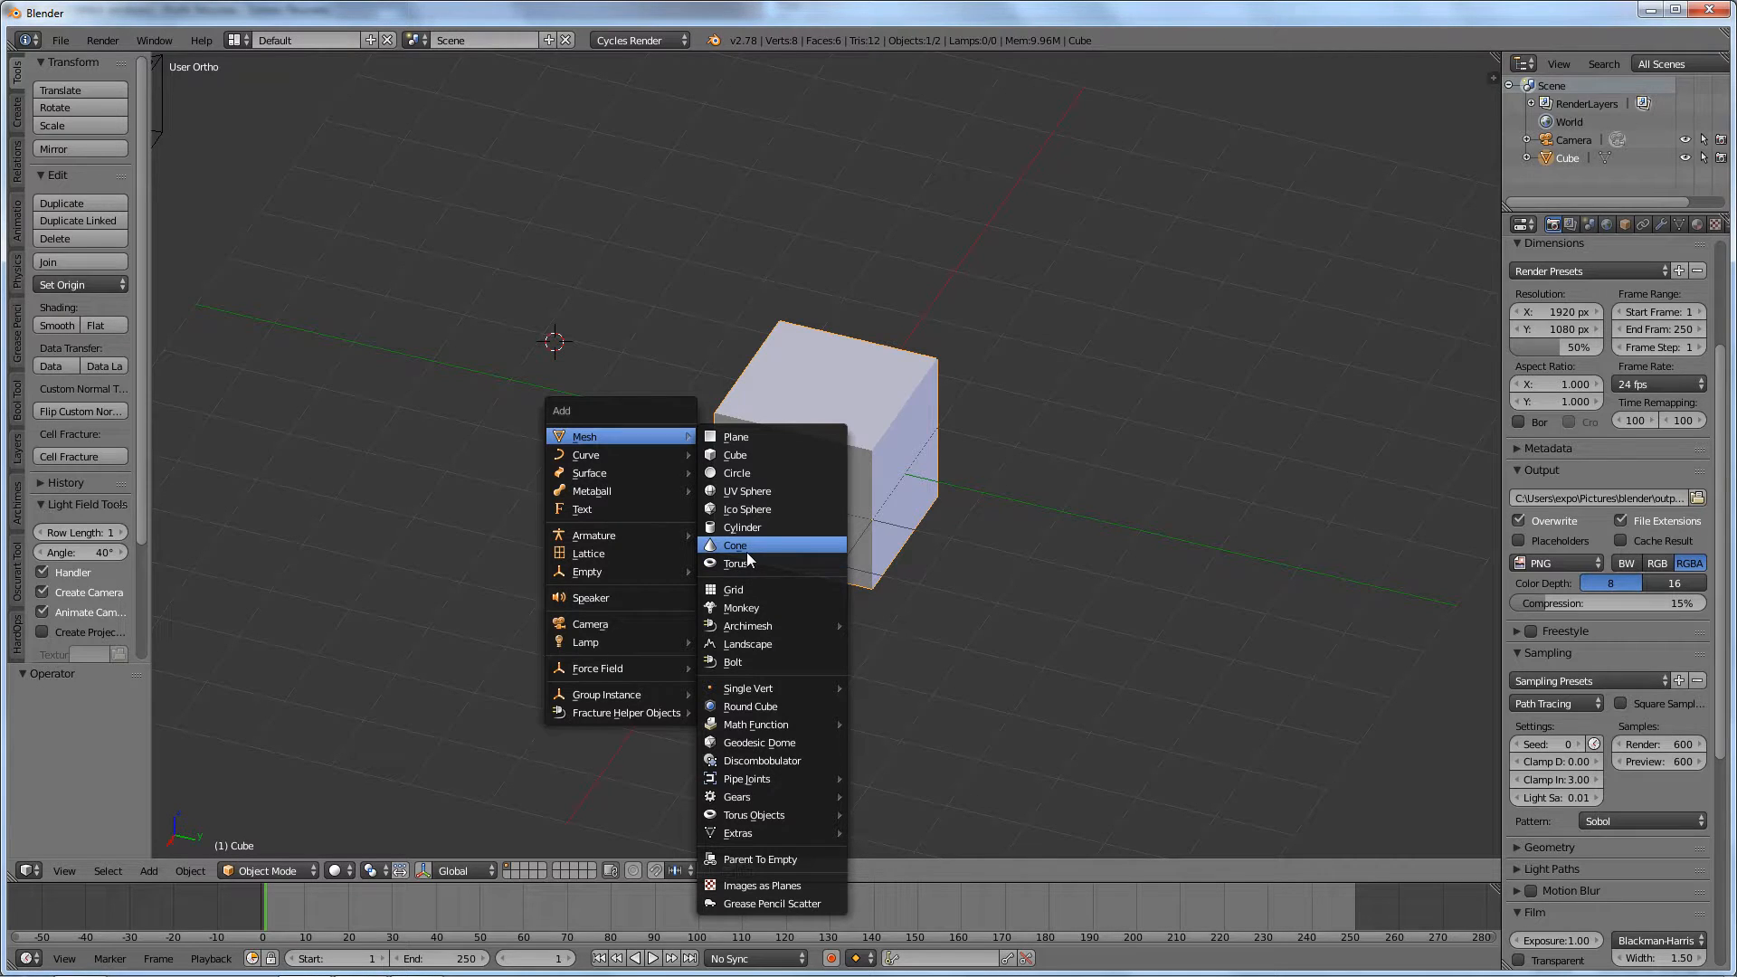
left_click(771, 492)
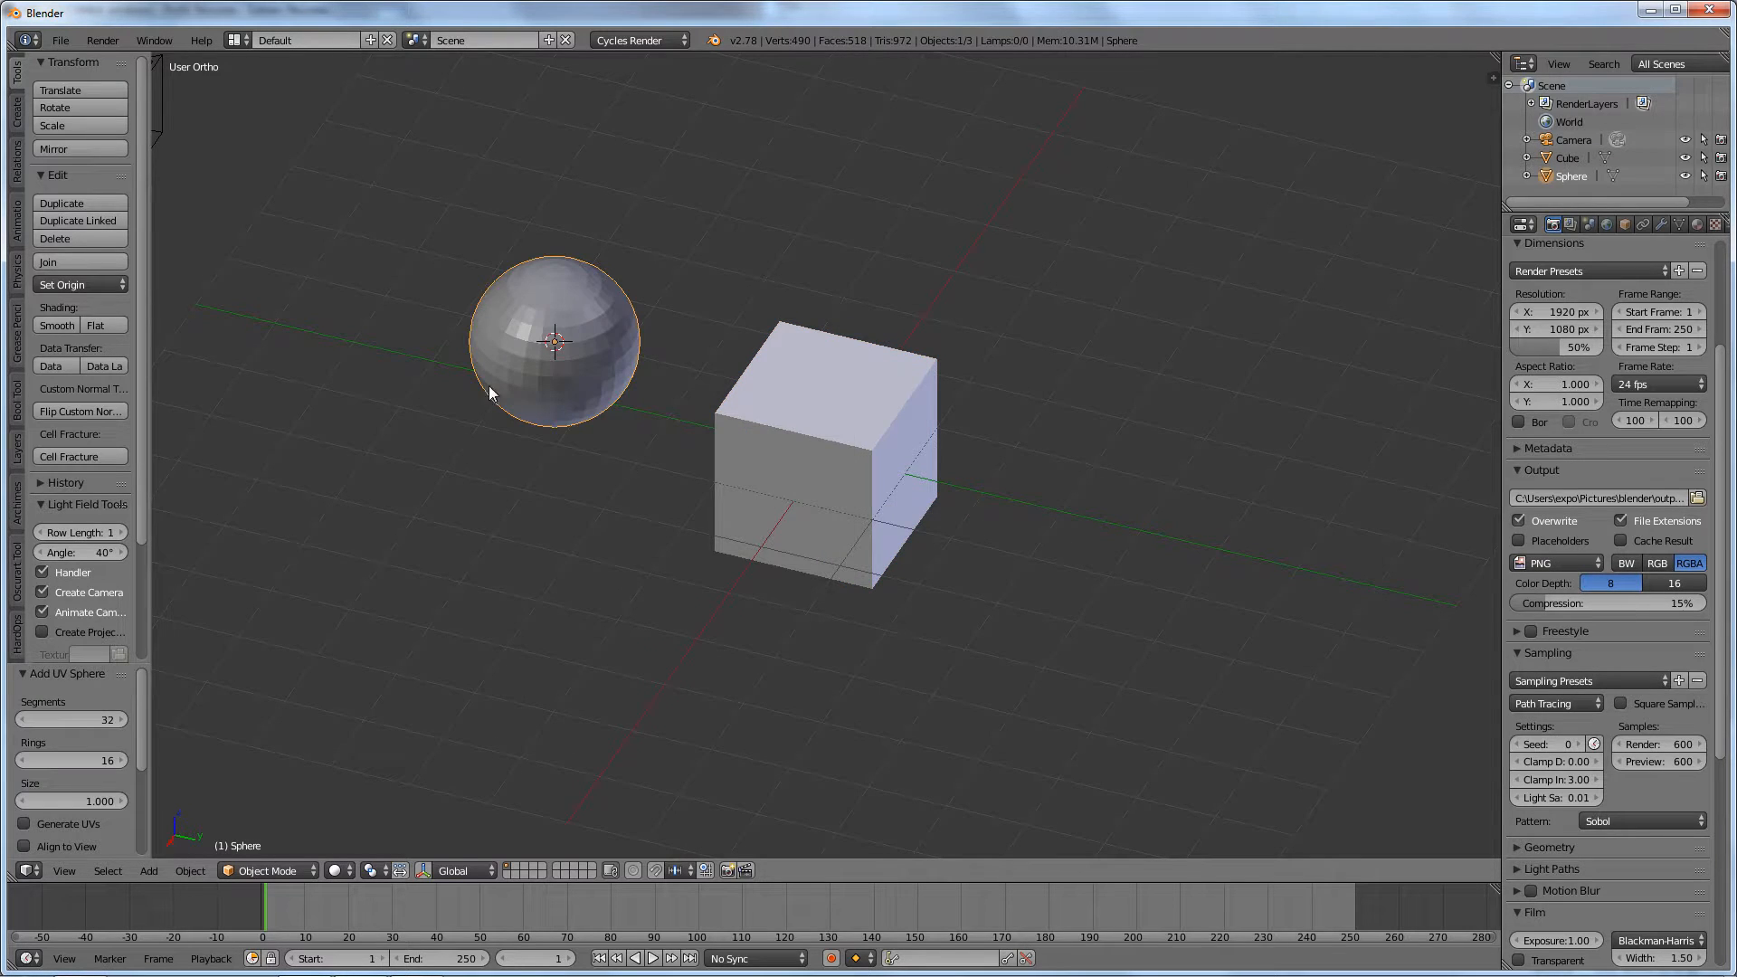
- Place the 3D cursor away from the cube and sphere, at about X -5.3, Y 2.2, Z 0.5, and add a Monkey mesh there
middle_click_drag(489, 386, 874, 414)
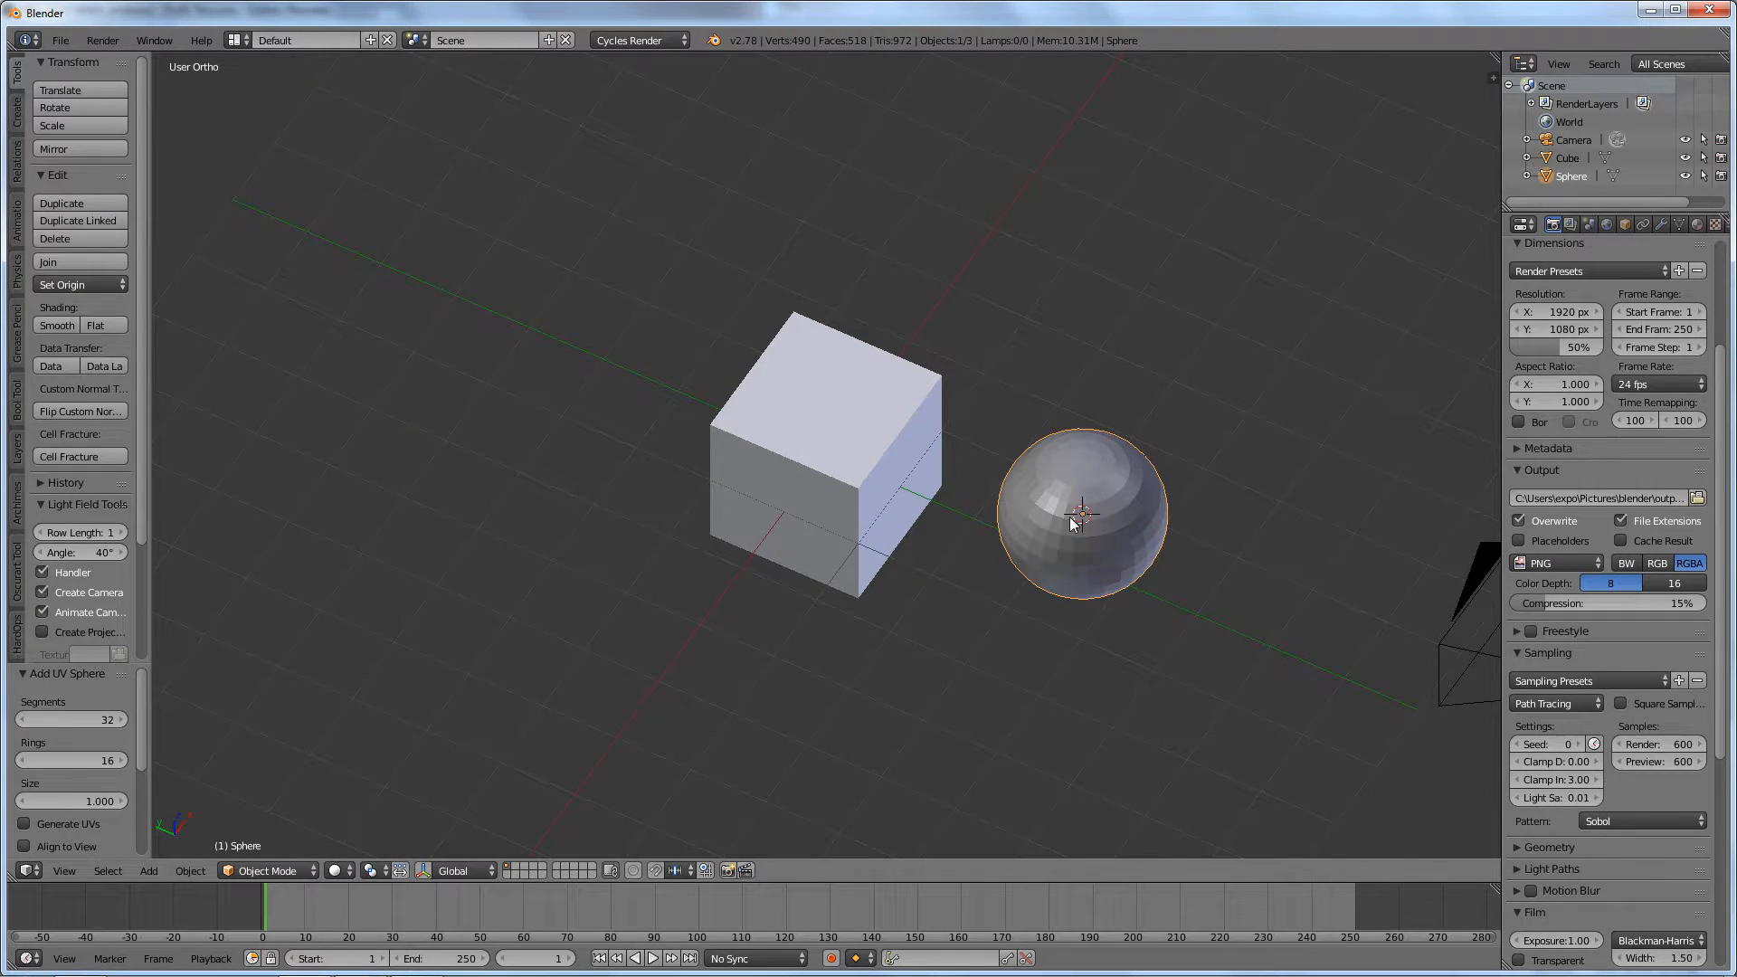
middle_click_drag(1129, 510, 656, 460)
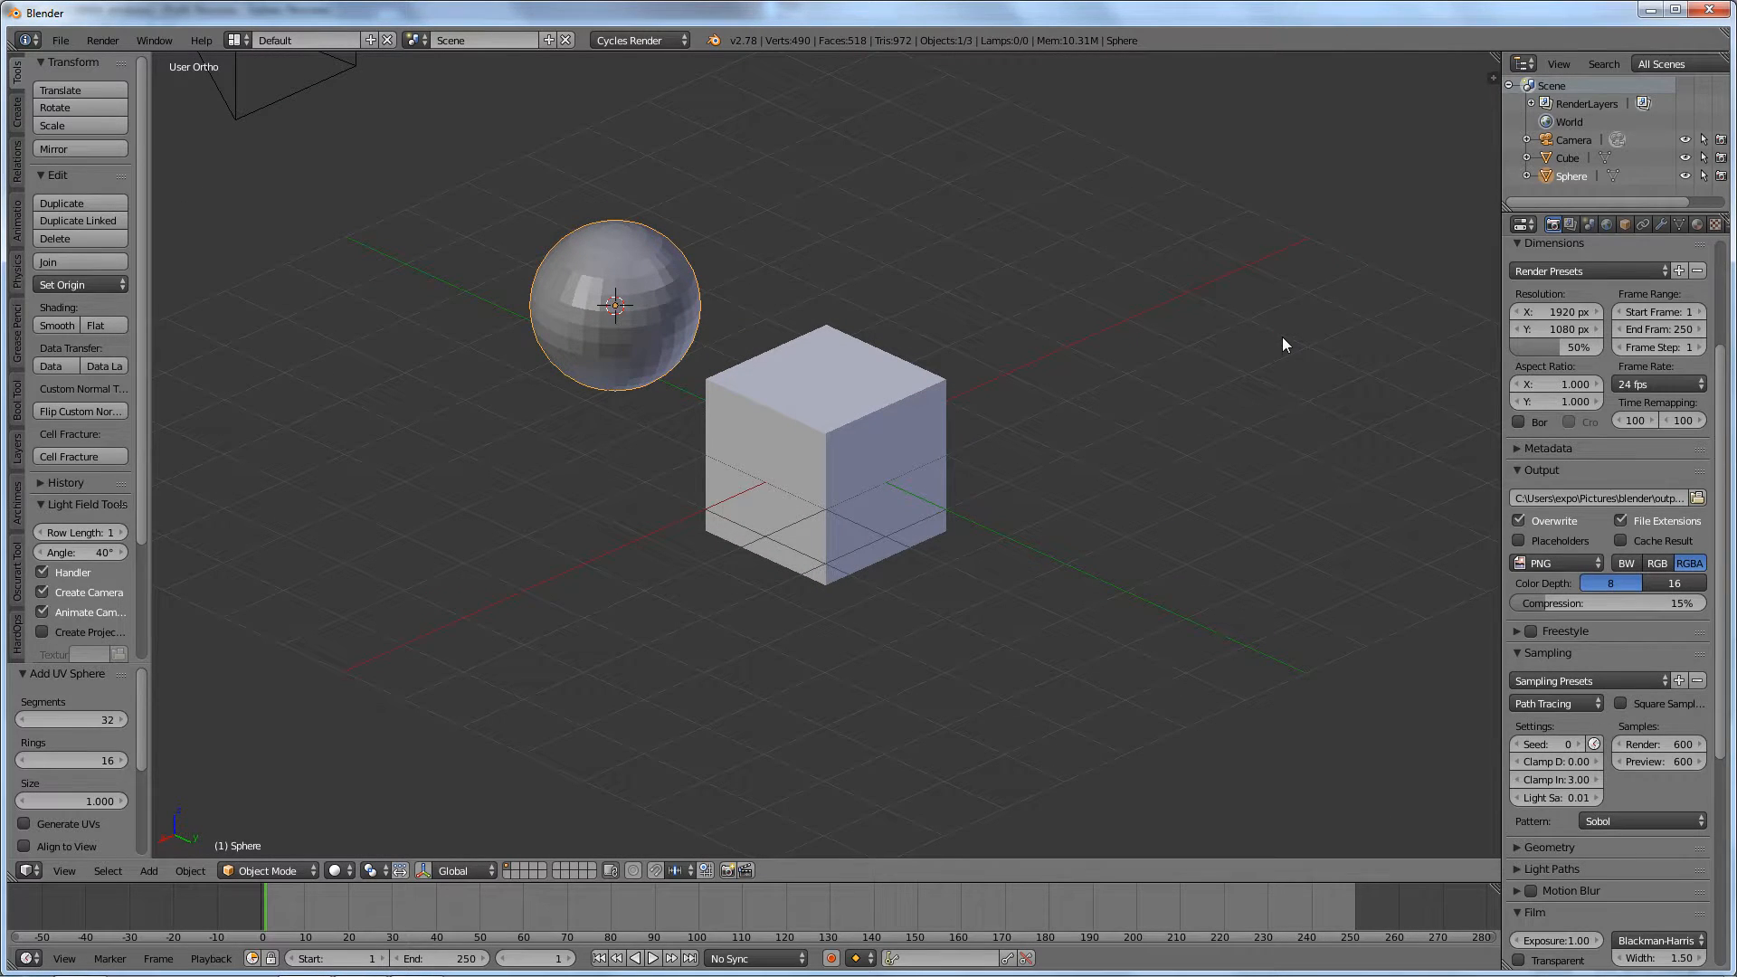
left_click(1283, 337)
middle_click_drag(1115, 480, 1433, 465)
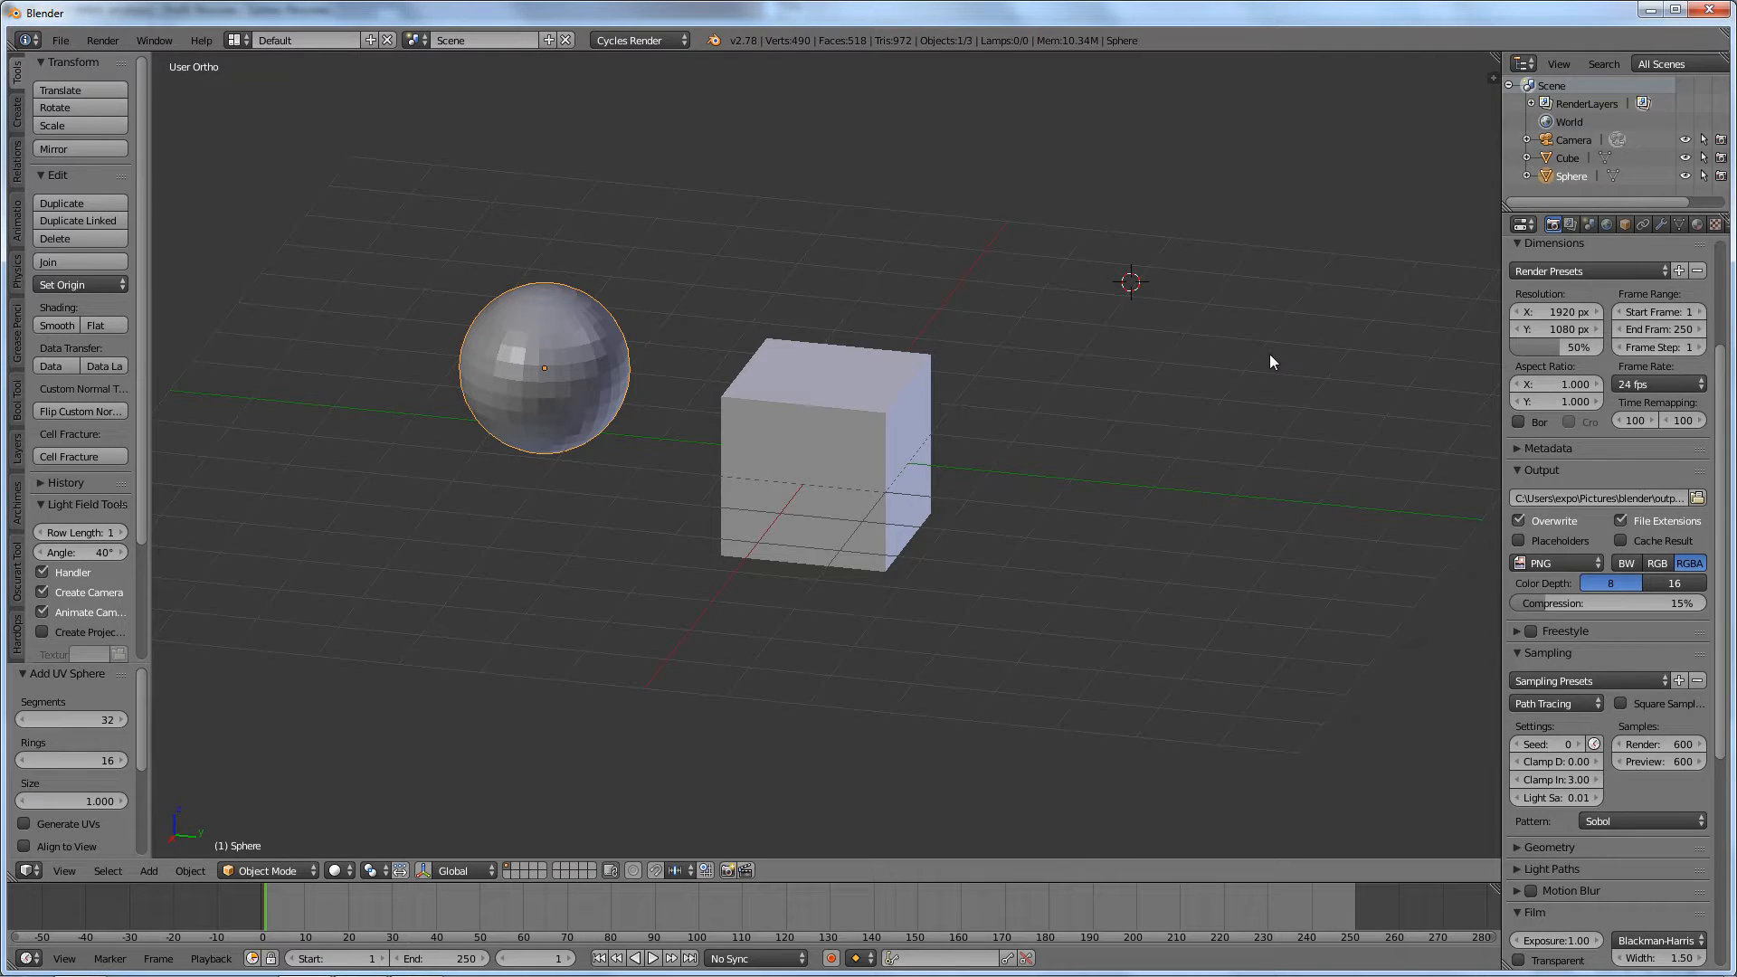
key("shift+a")
mouse_move(1270, 359)
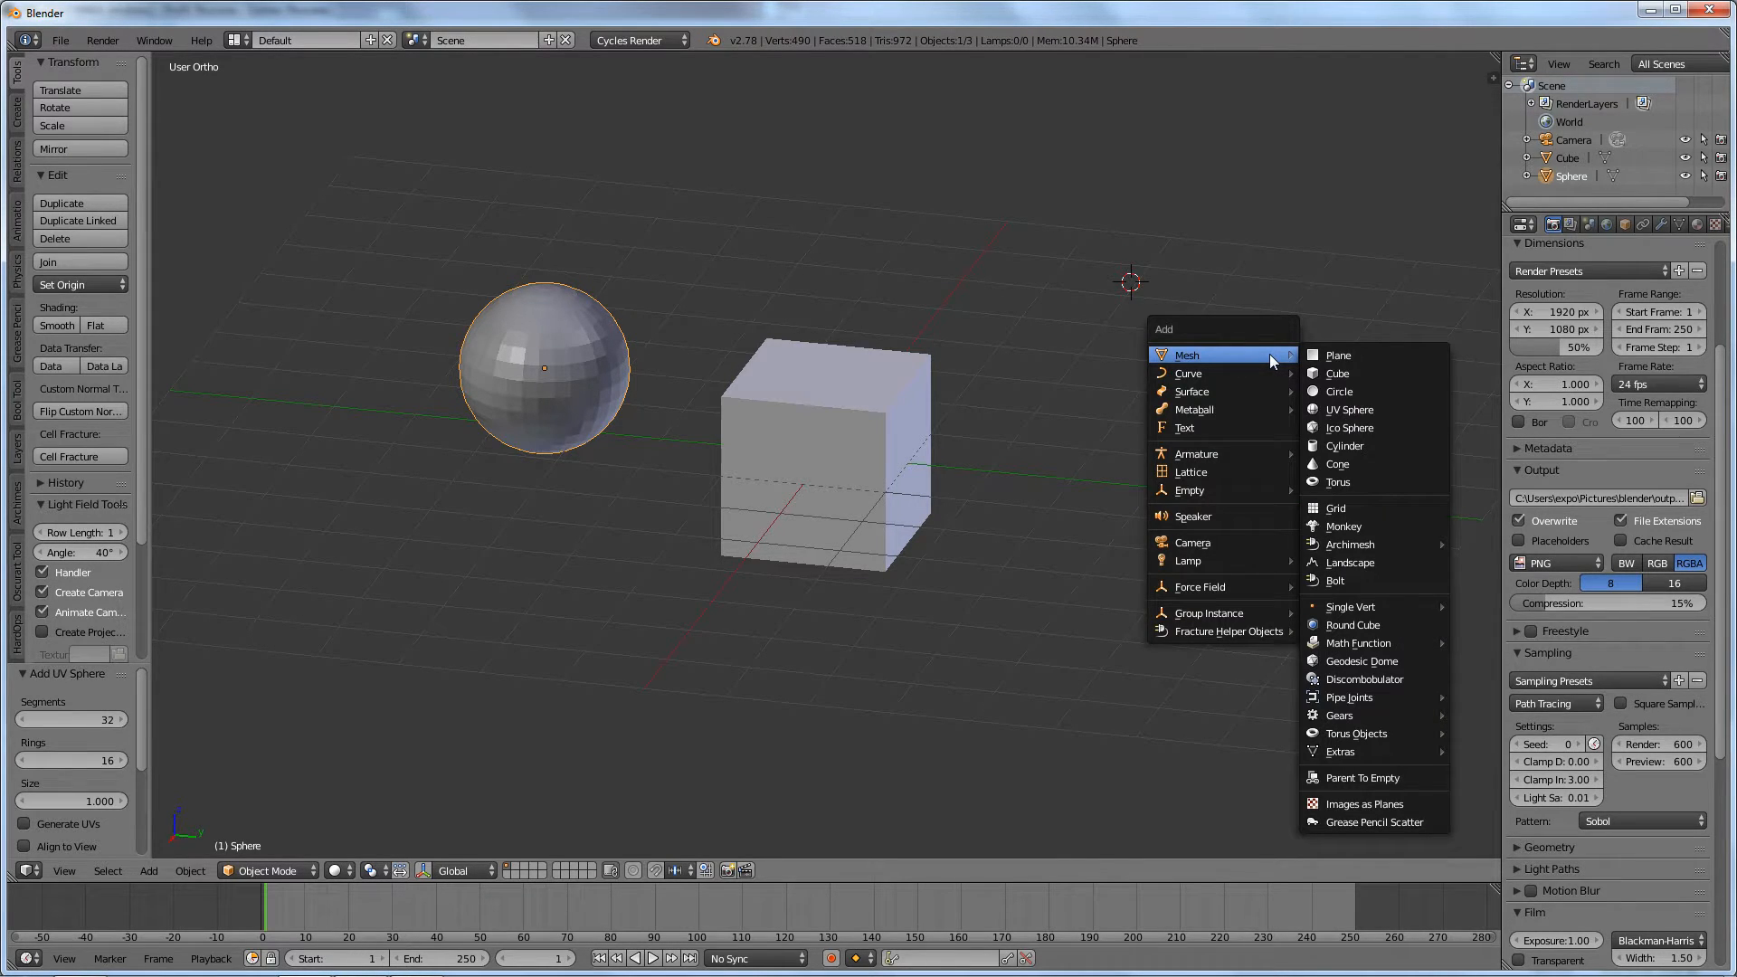
left_click(1360, 526)
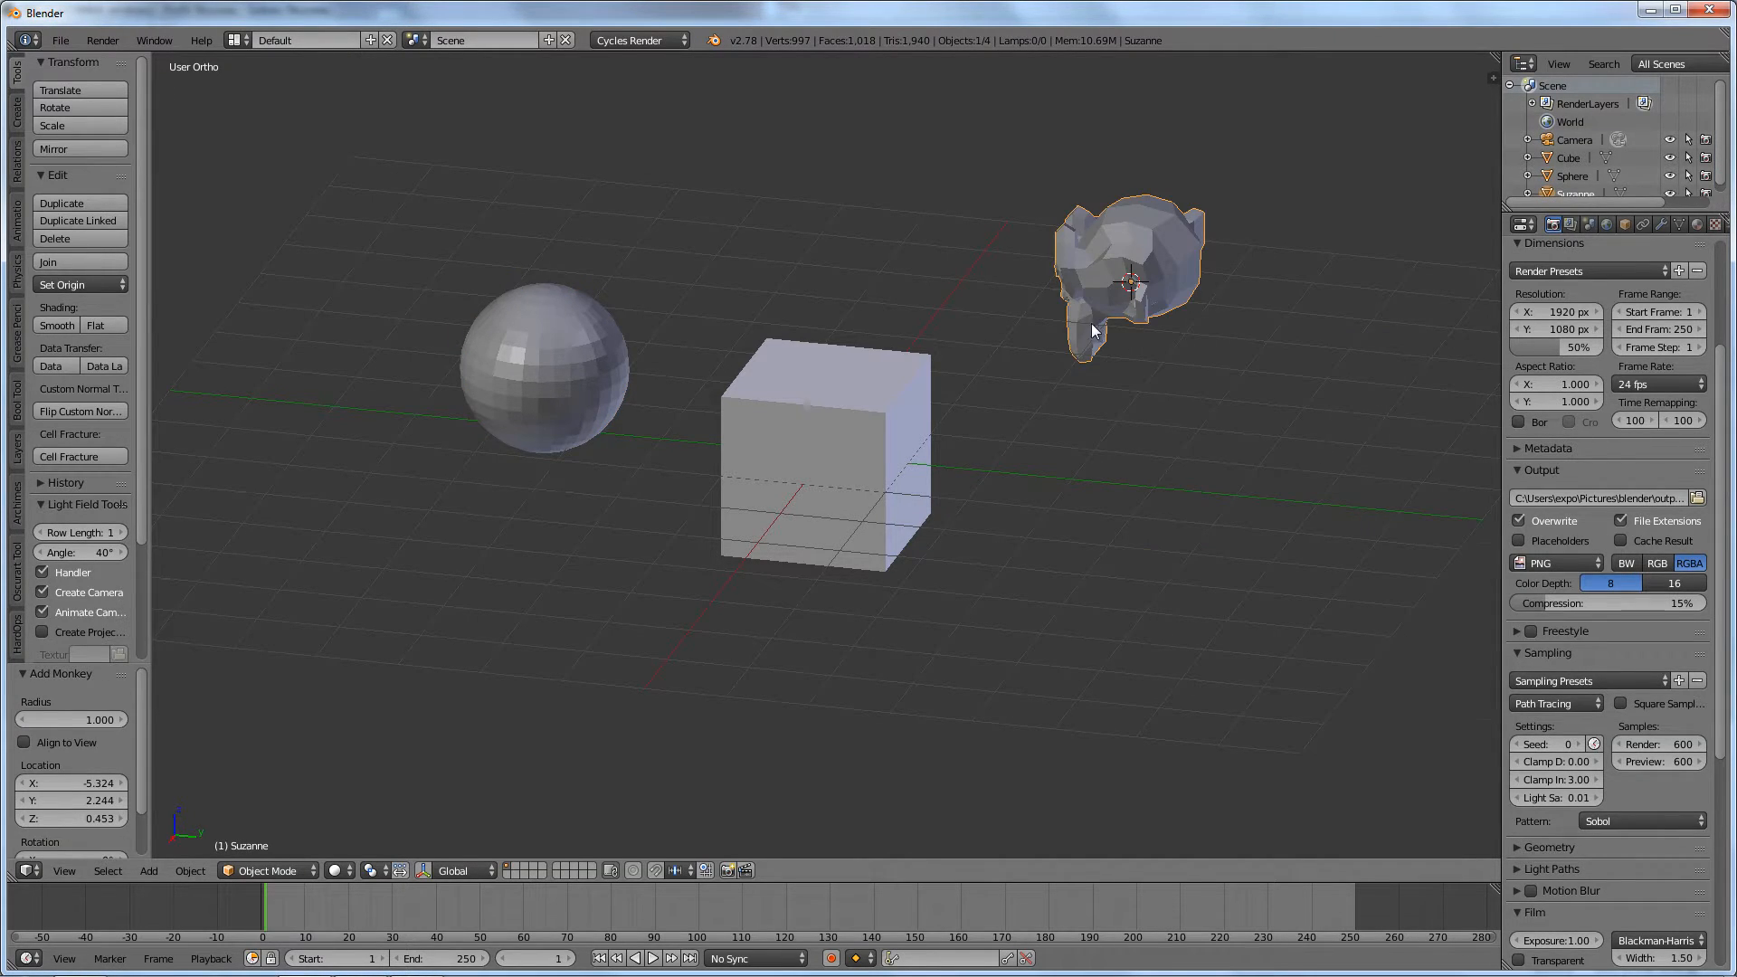
- Inspect the monkey head up close and from several angles, including its position relative to the cube and sphere
middle_click_drag(1094, 331, 778, 359)
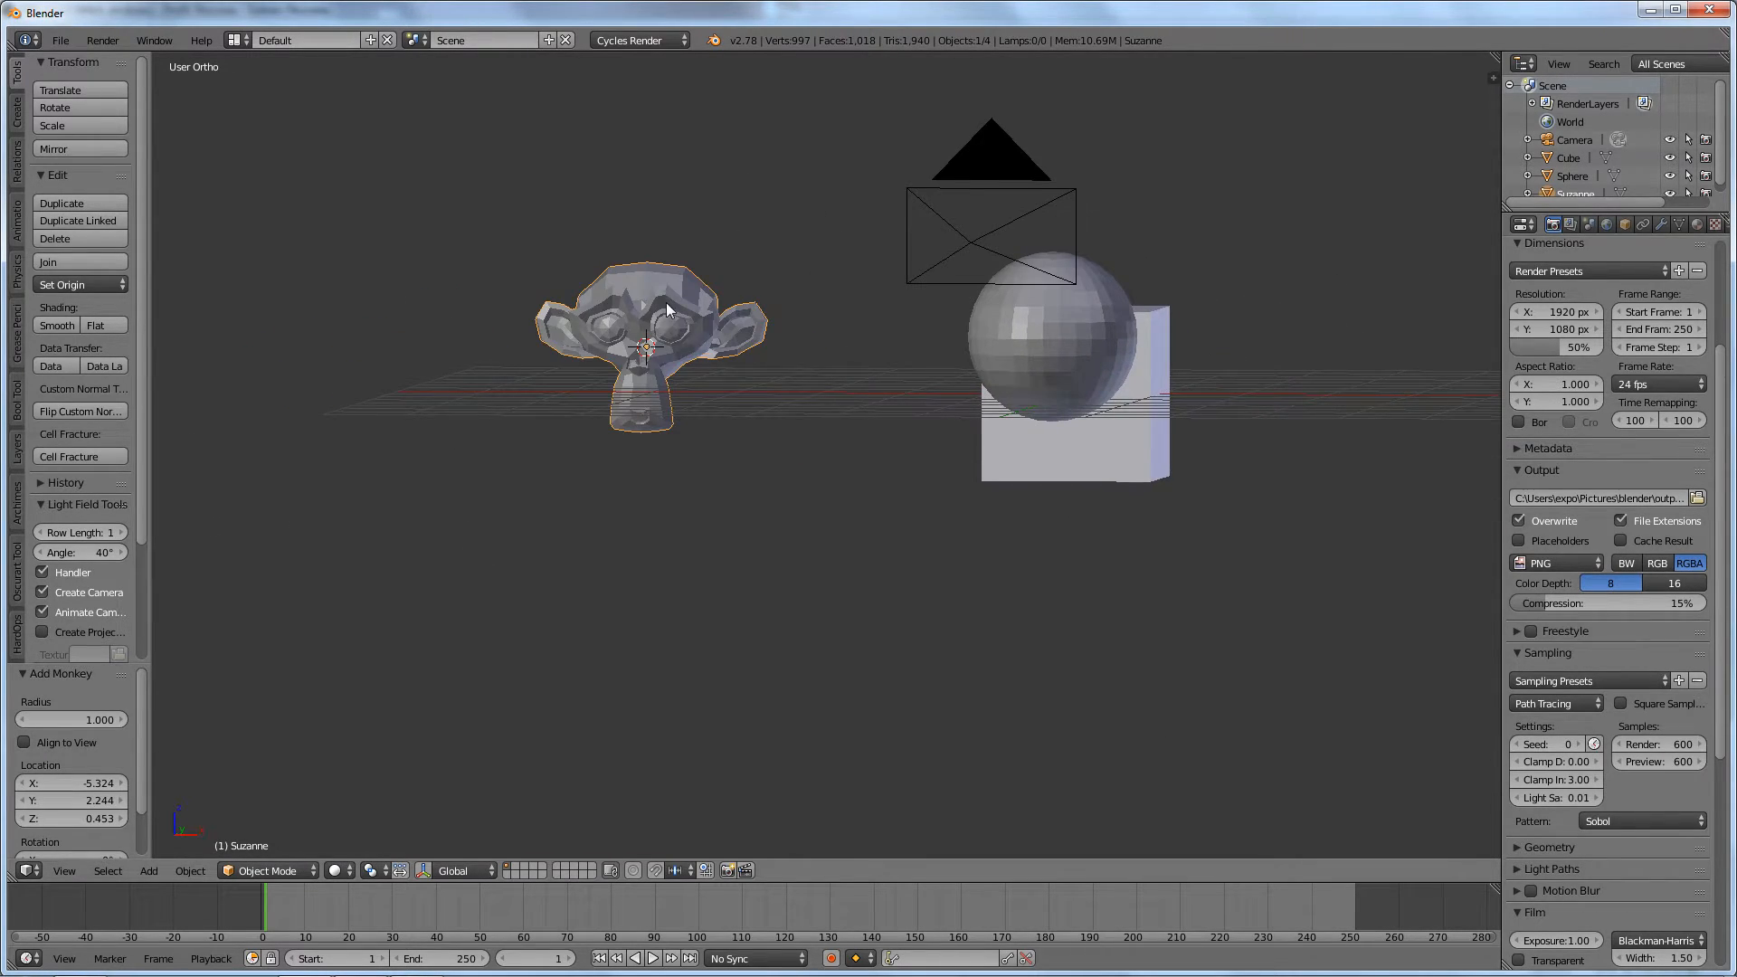
middle_click_drag(667, 305, 739, 334)
scroll(613, 330, "up", 3)
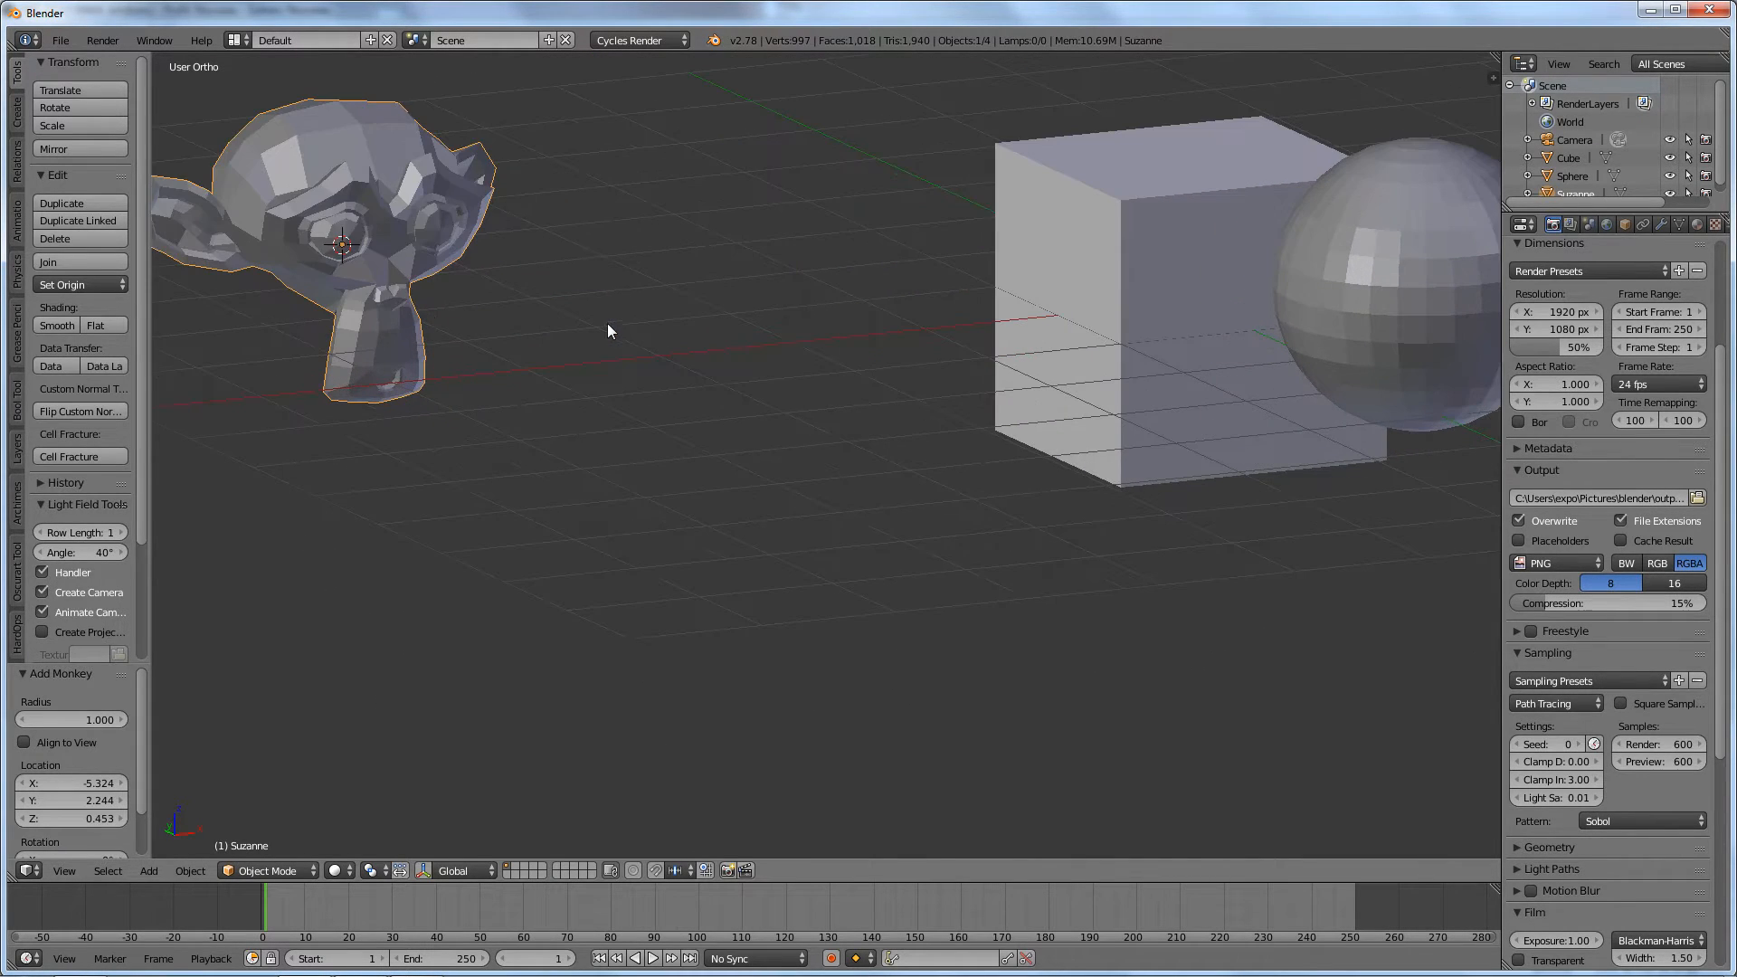
middle_click_drag(646, 296, 1023, 391, "shift")
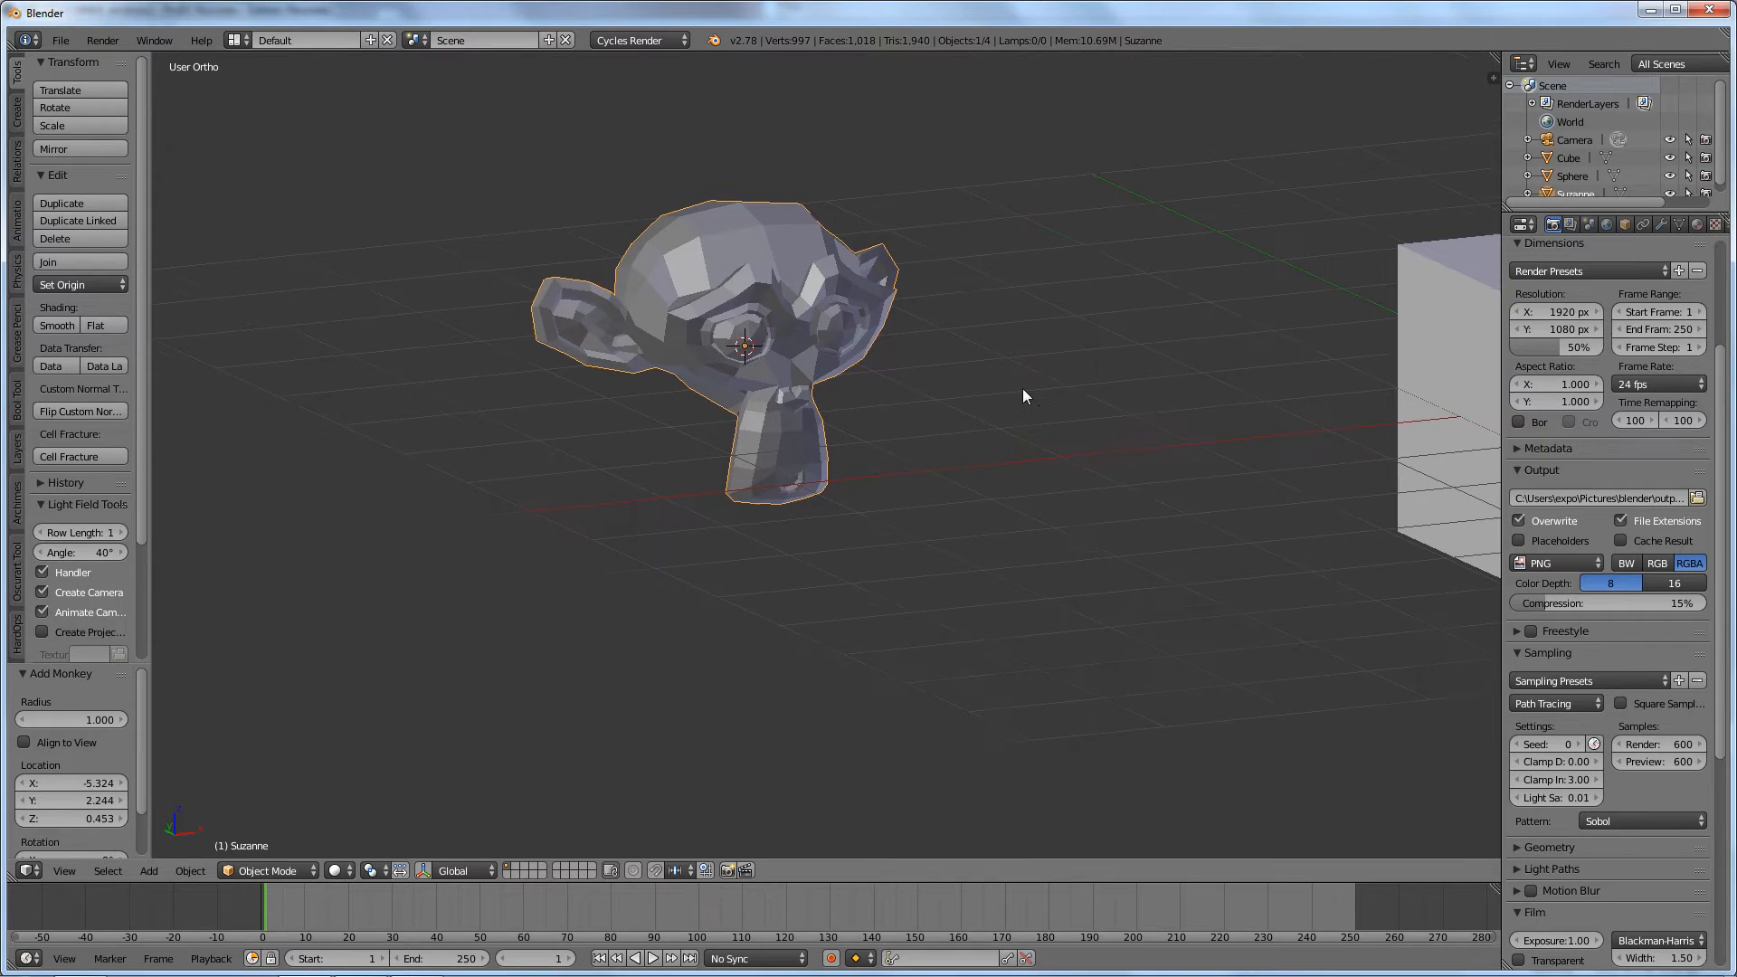
middle_click_drag(941, 338, 894, 338)
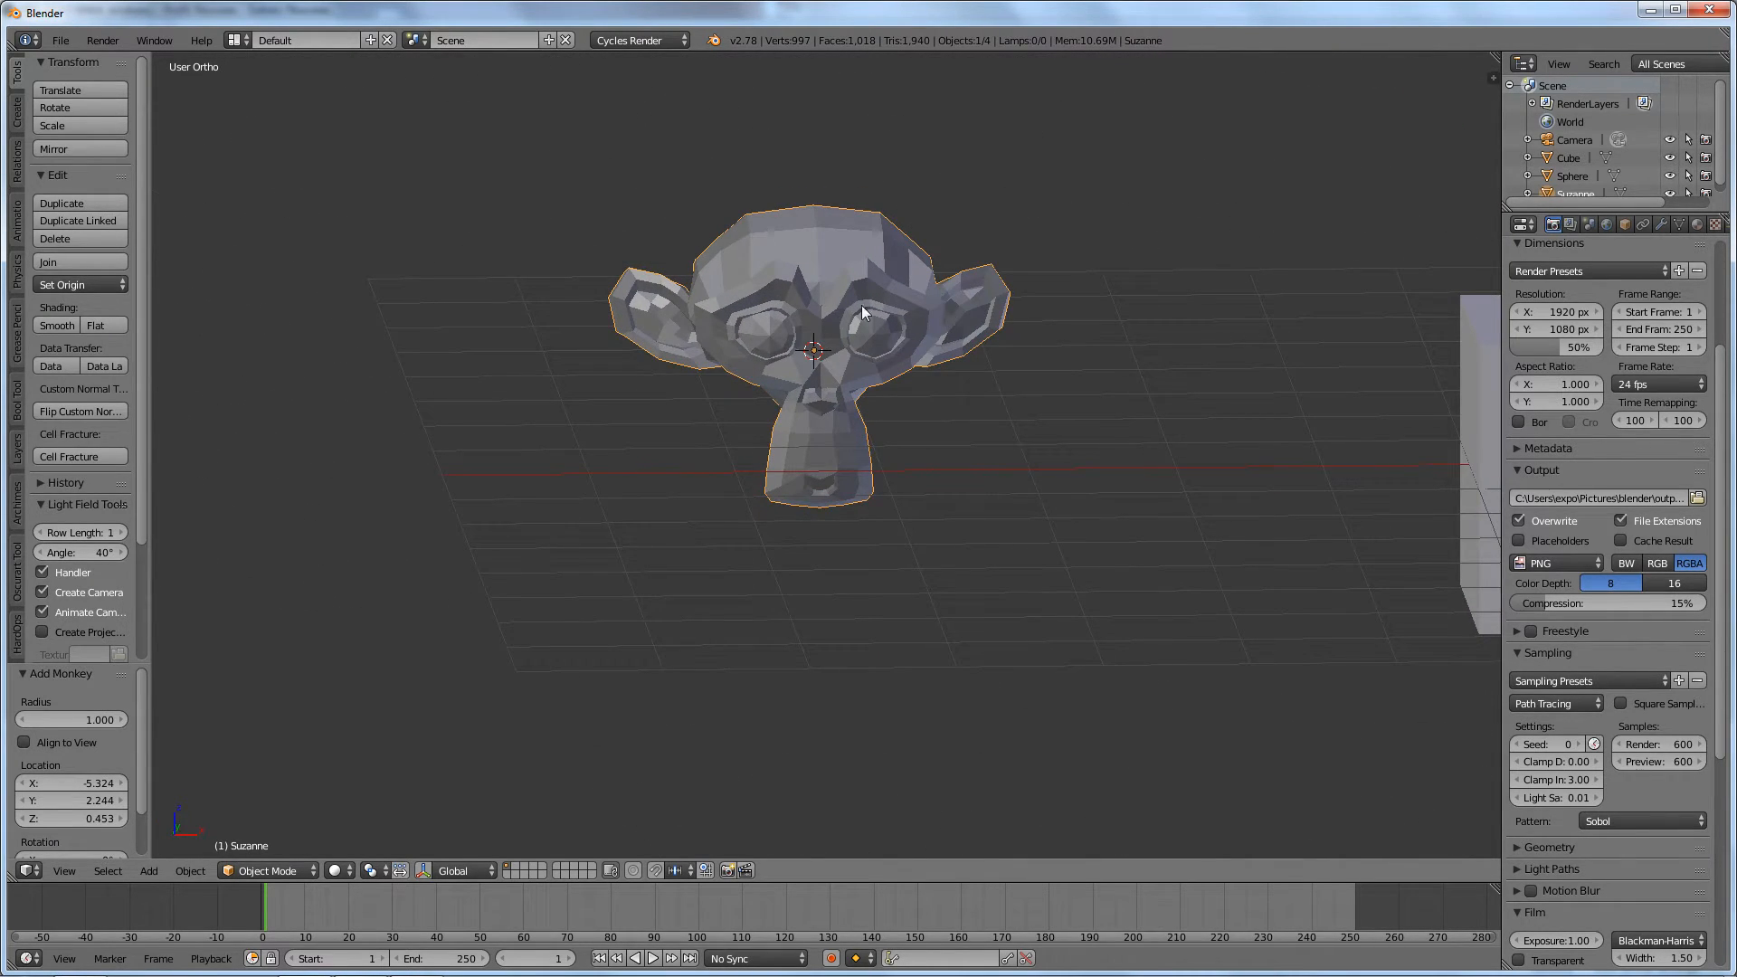
scroll(822, 344, "down", 4)
scroll(822, 344, "up", 6)
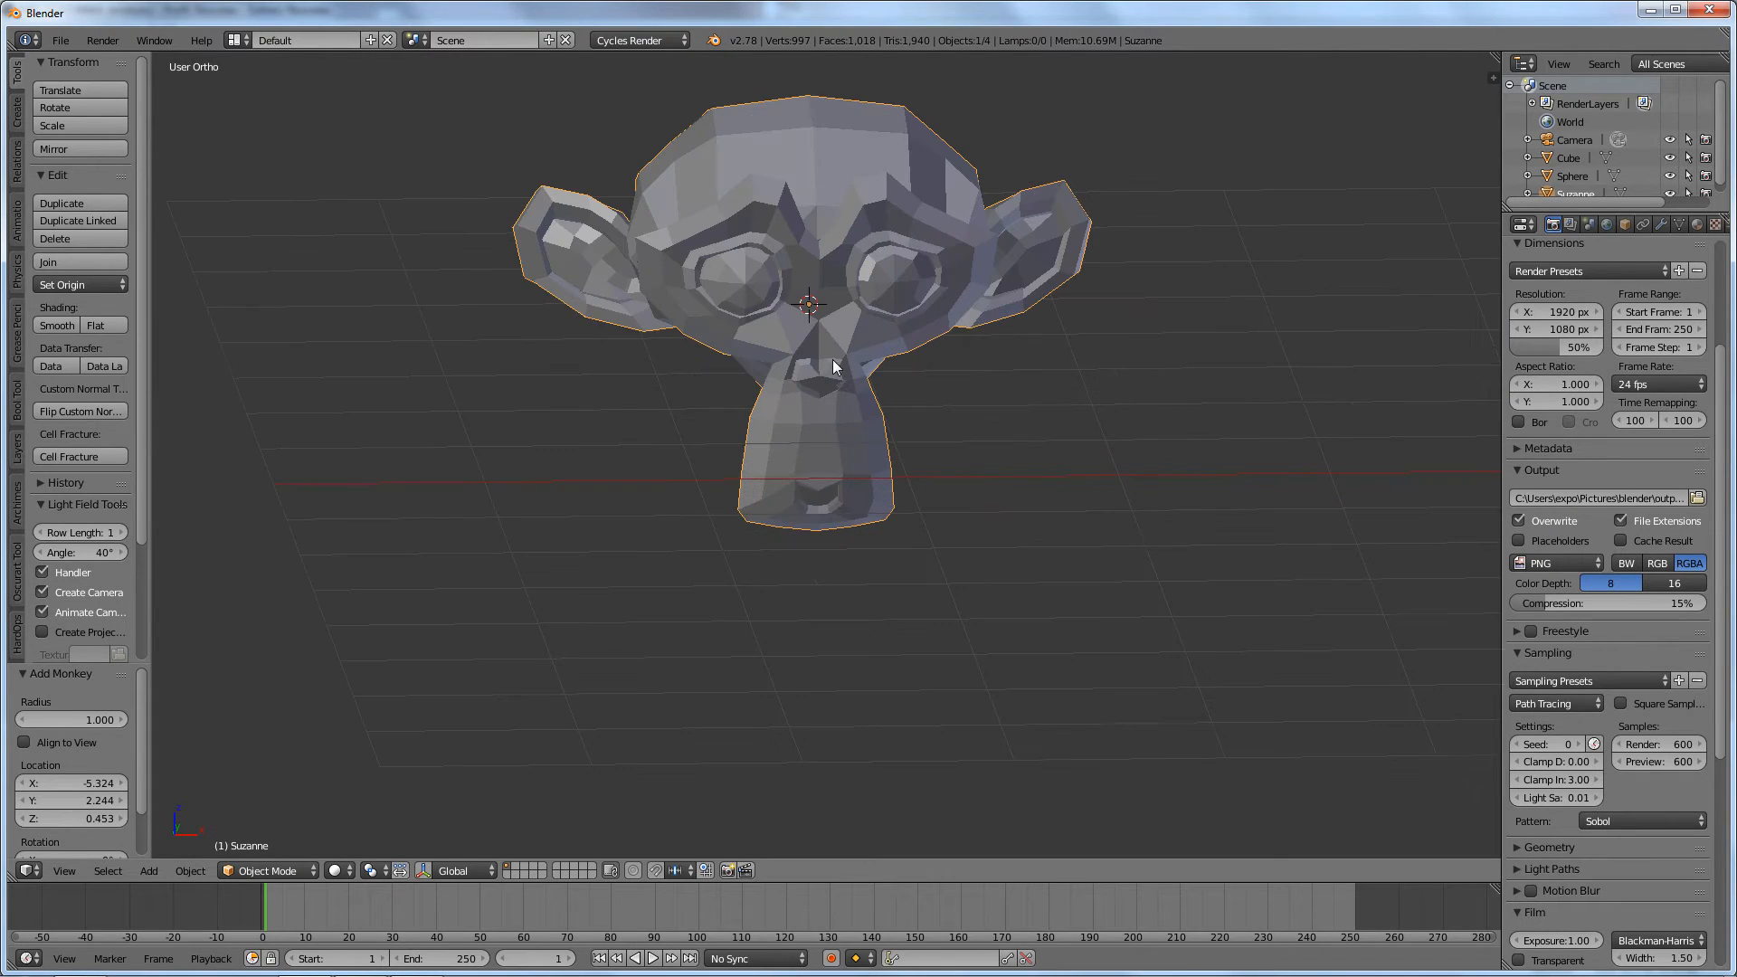
middle_click_drag(769, 327, 702, 297)
scroll(867, 298, "down", 3)
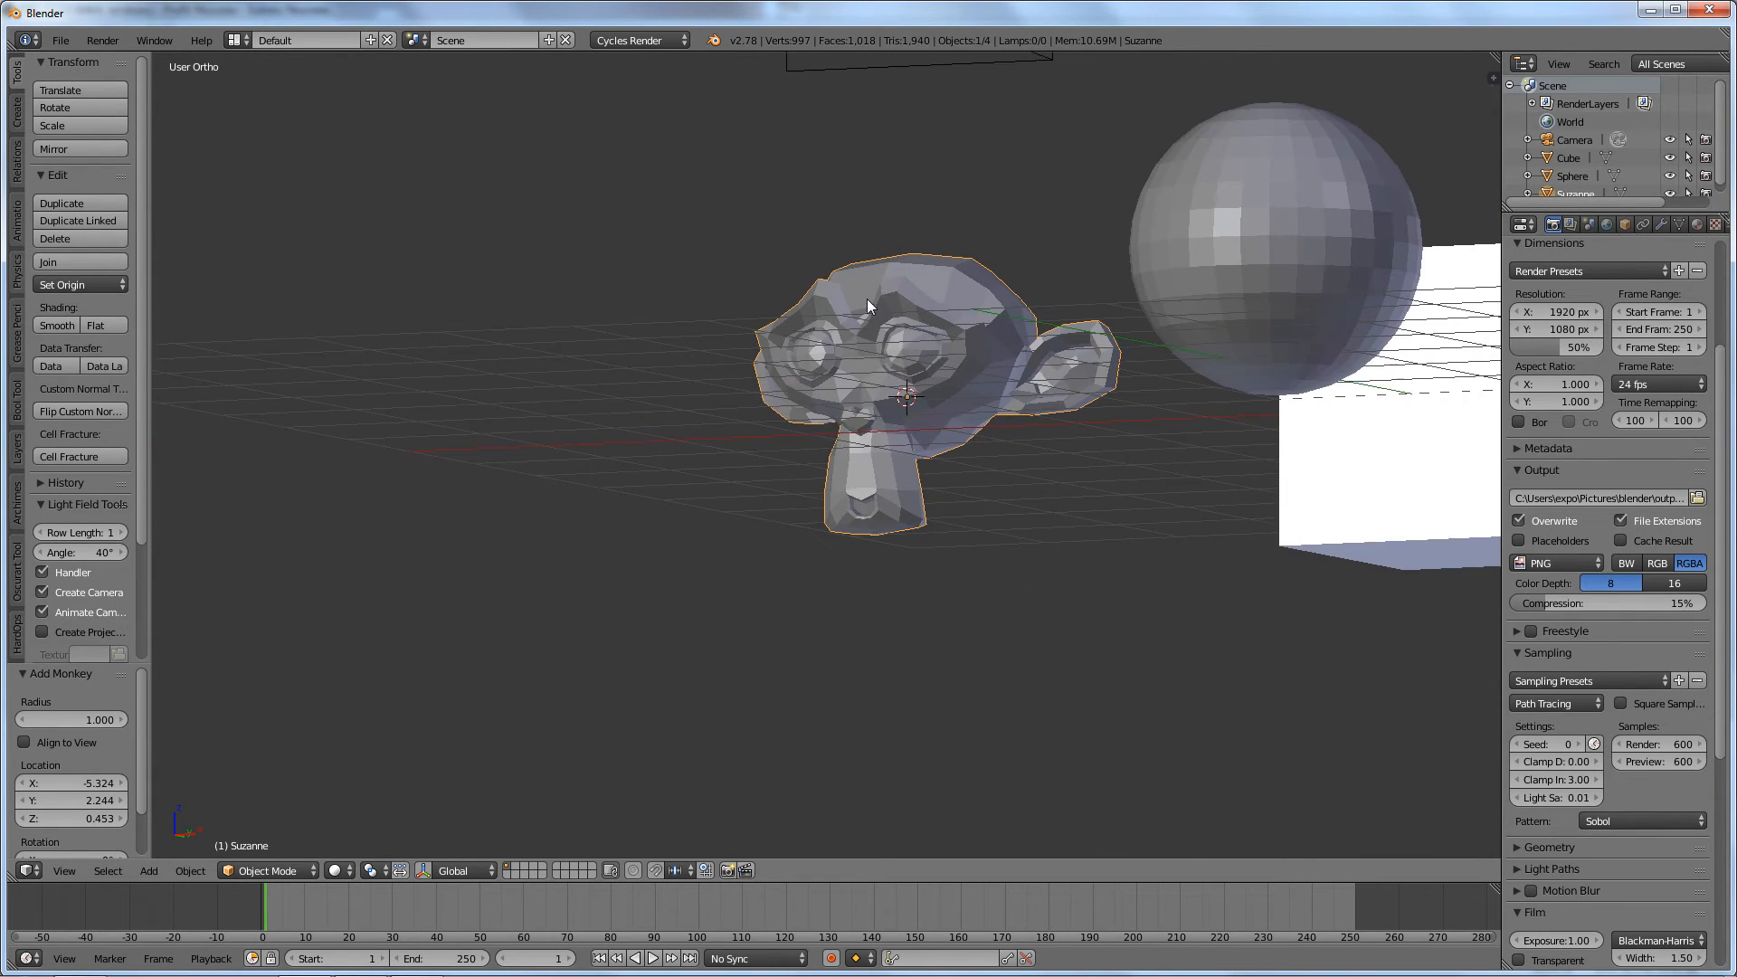
middle_click_drag(808, 318, 915, 344)
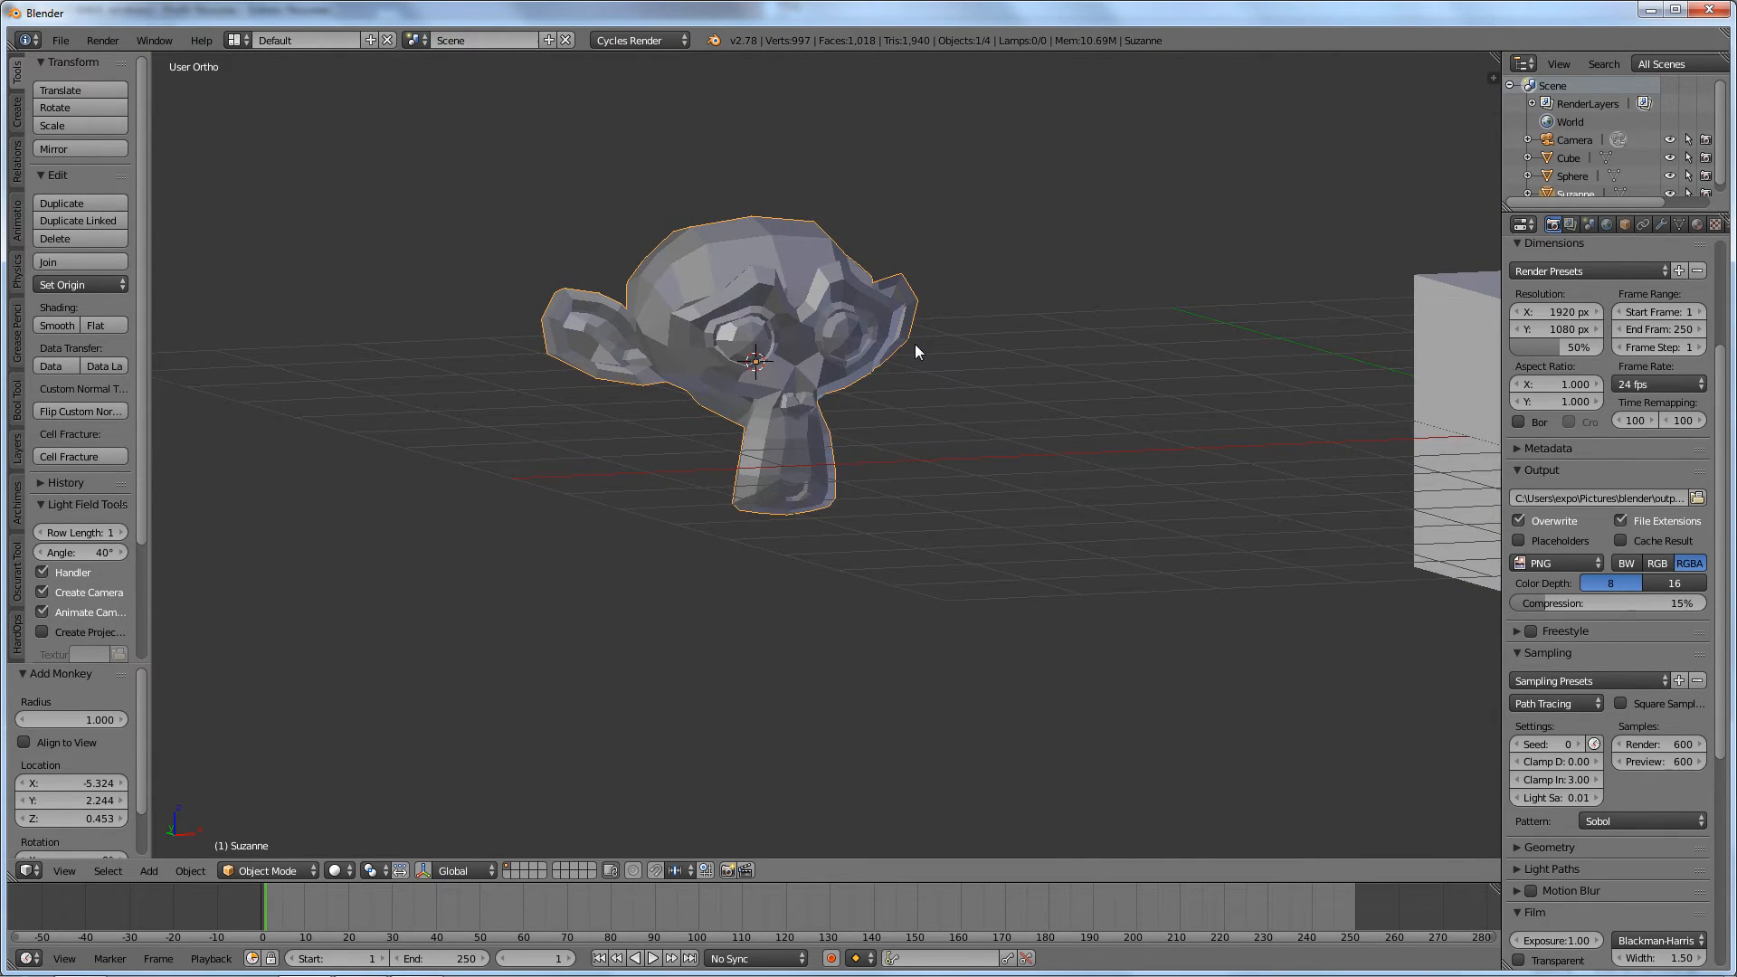
scroll(948, 340, "down", 4)
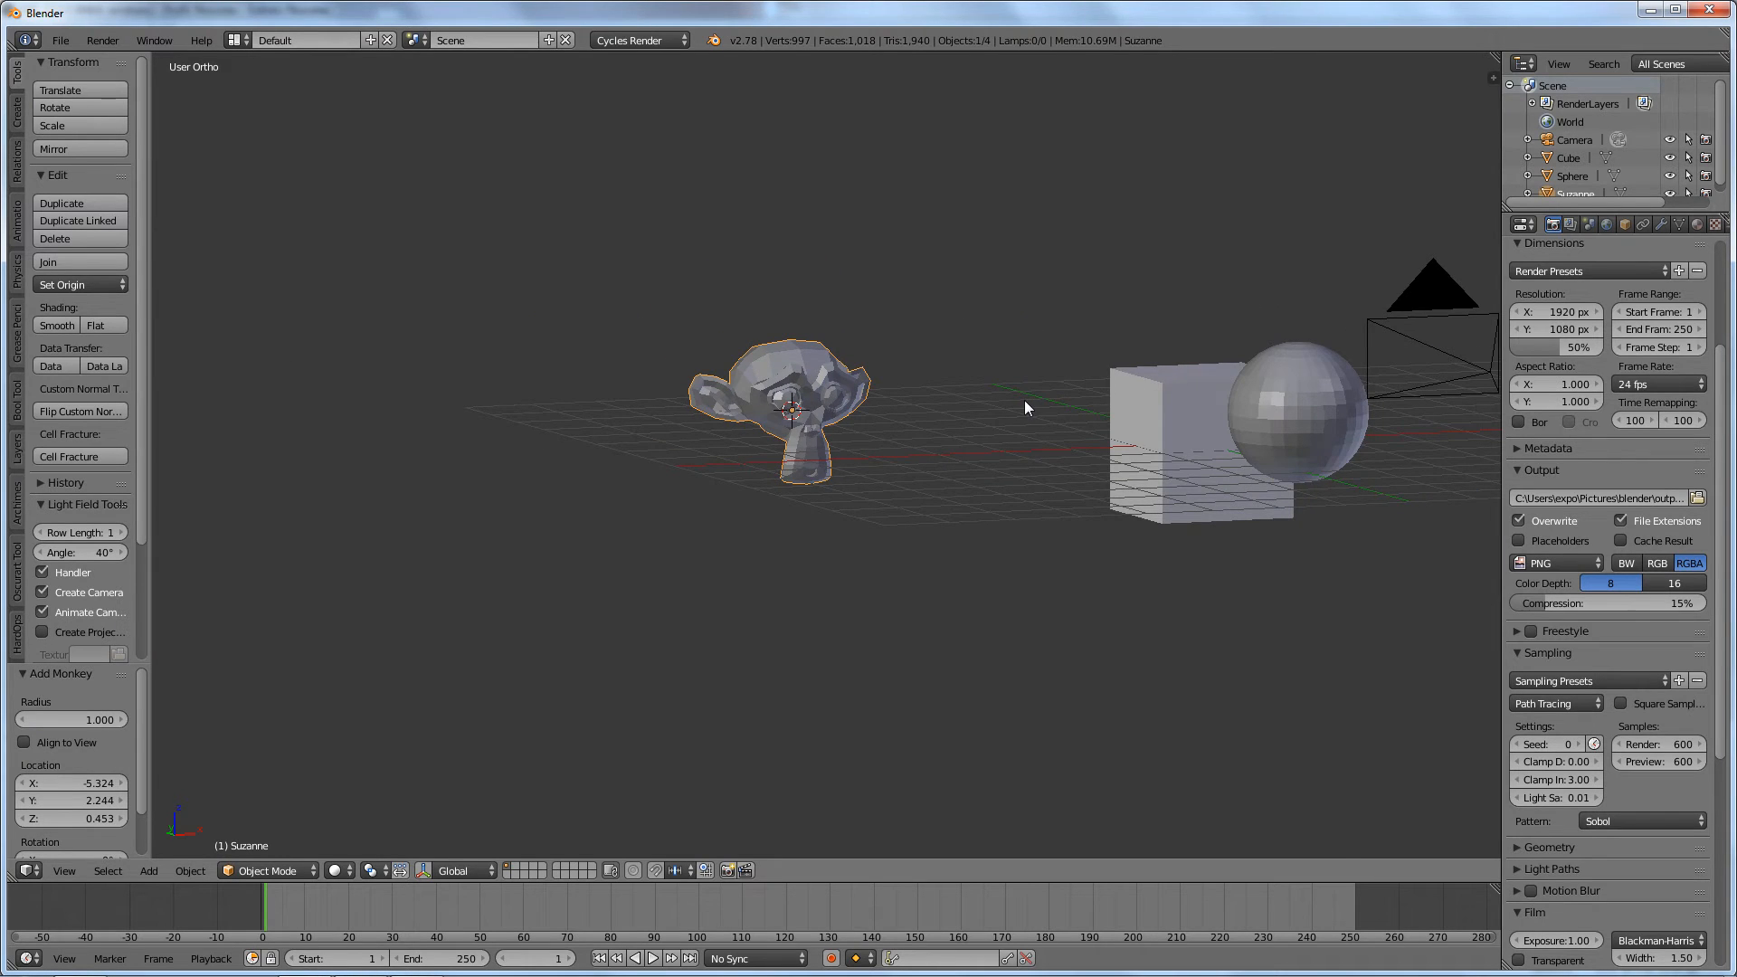
middle_click_drag(1025, 401, 1143, 424)
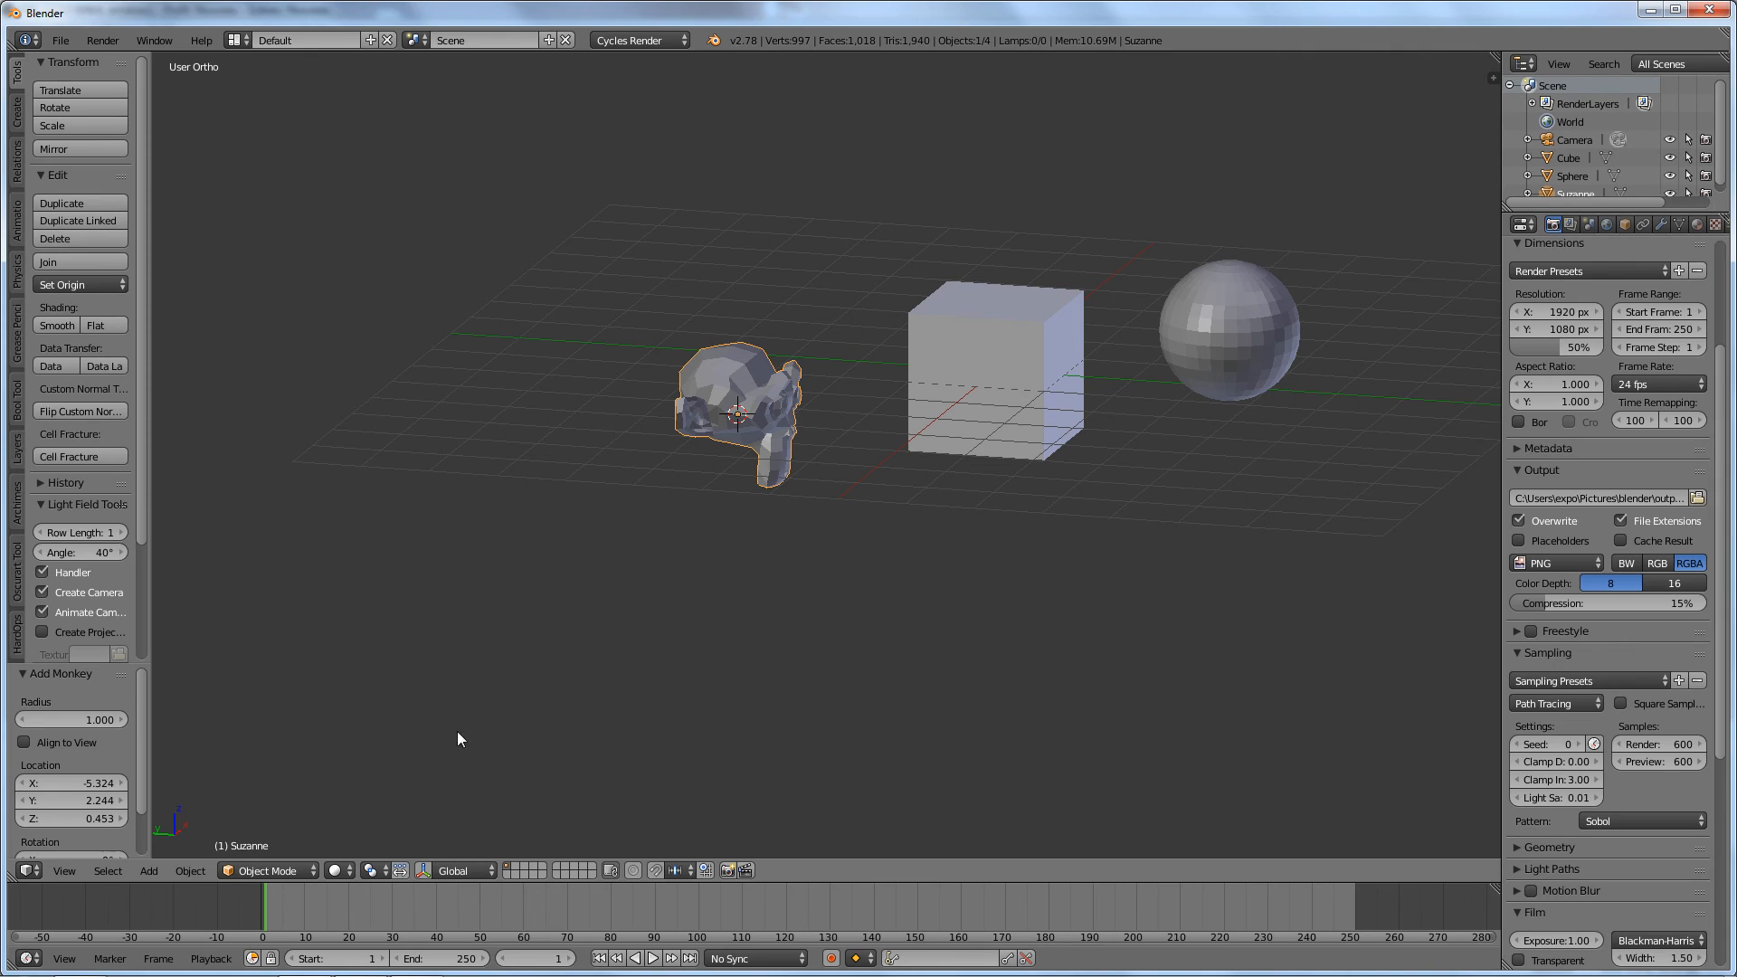
left_click(361, 959)
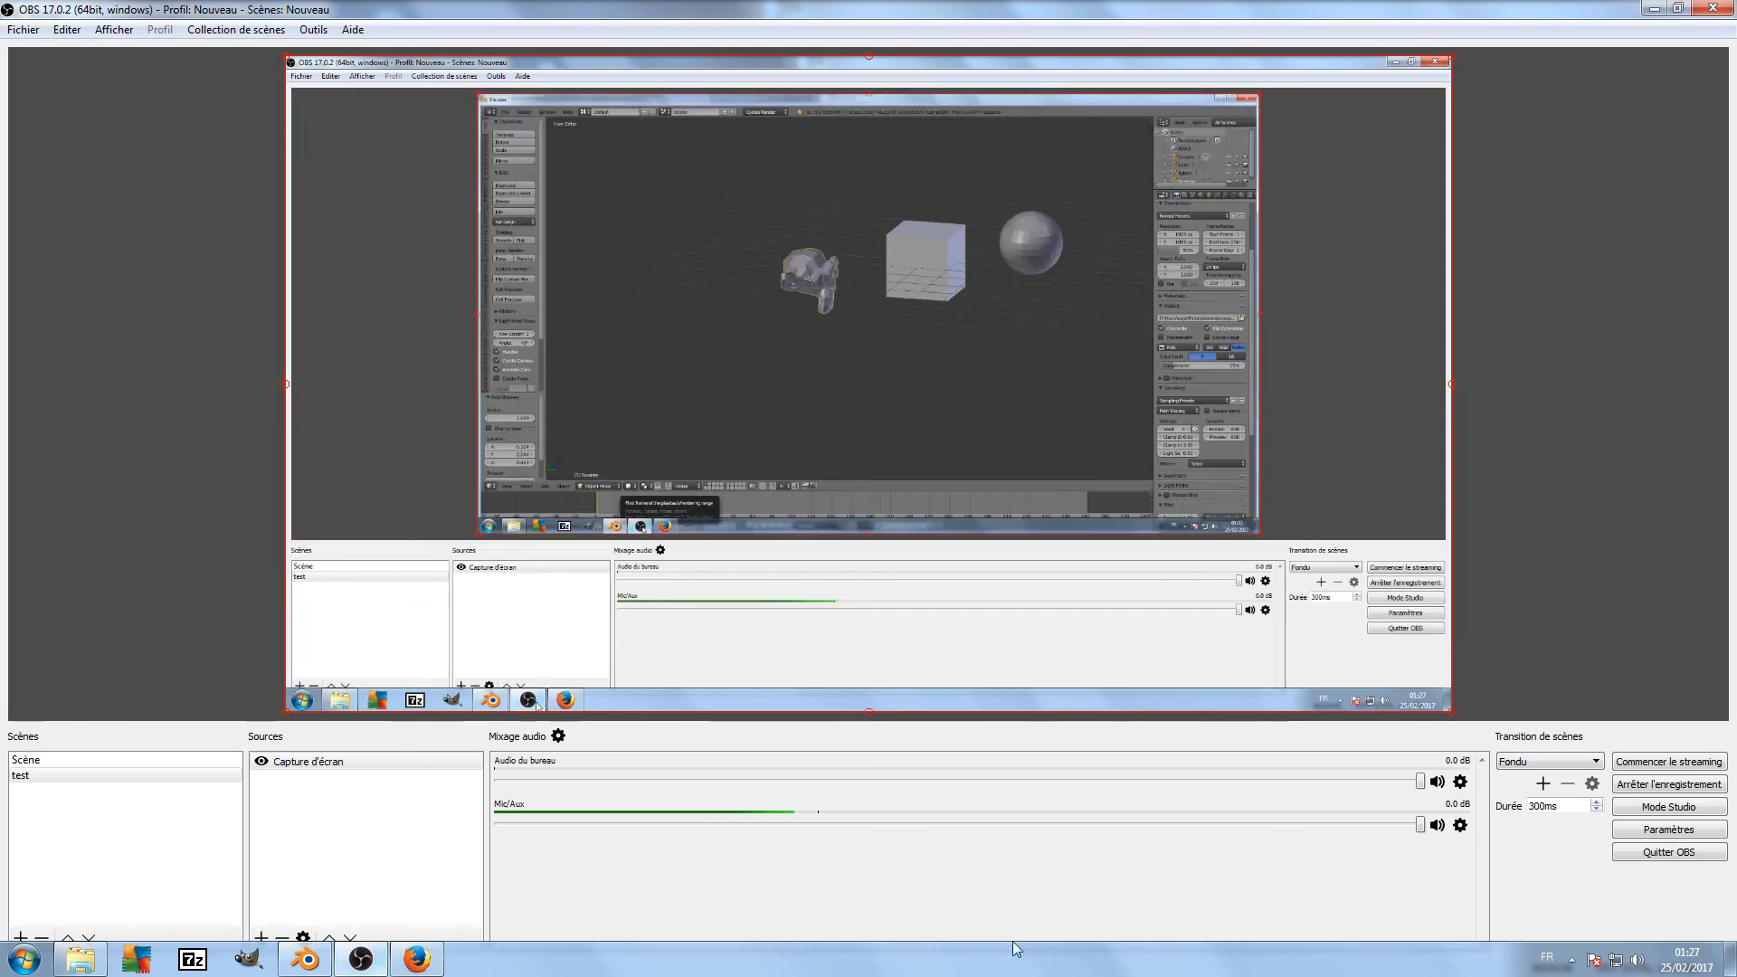